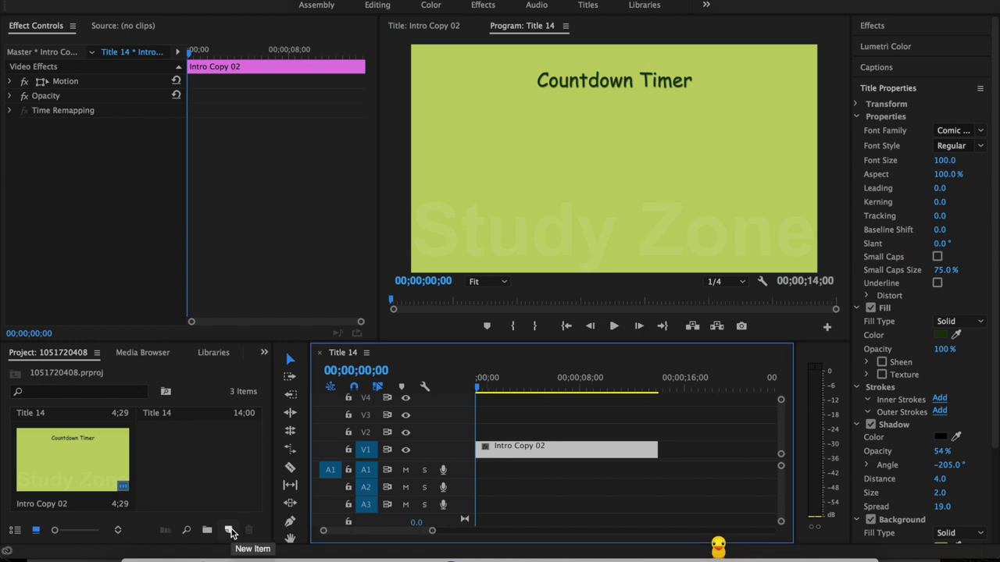
Open the Project panel's New Item menu to see which item types can be created
left_click(230, 531)
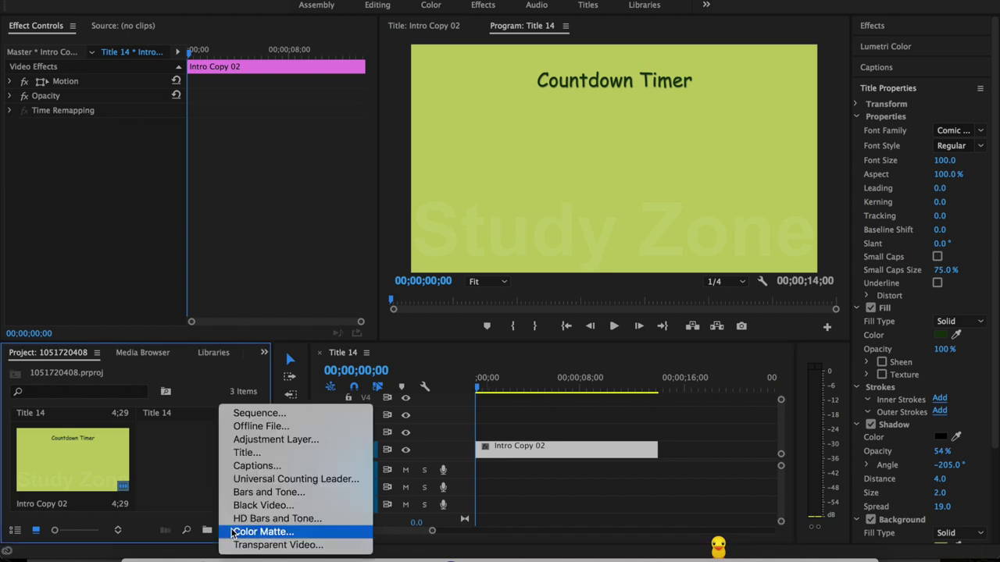
Create a new title named Circle
left_click(266, 453)
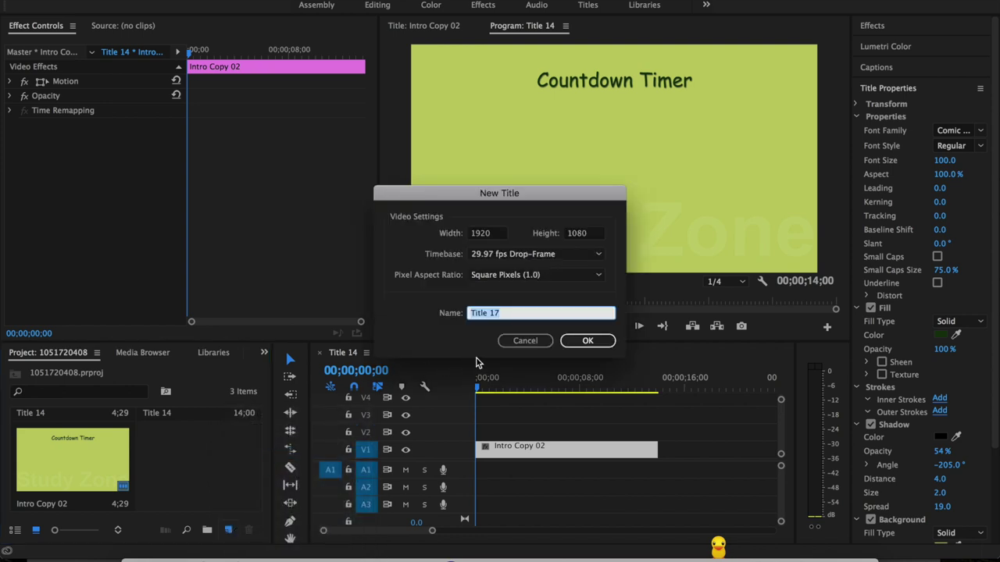
type("Circle")
left_click(587, 340)
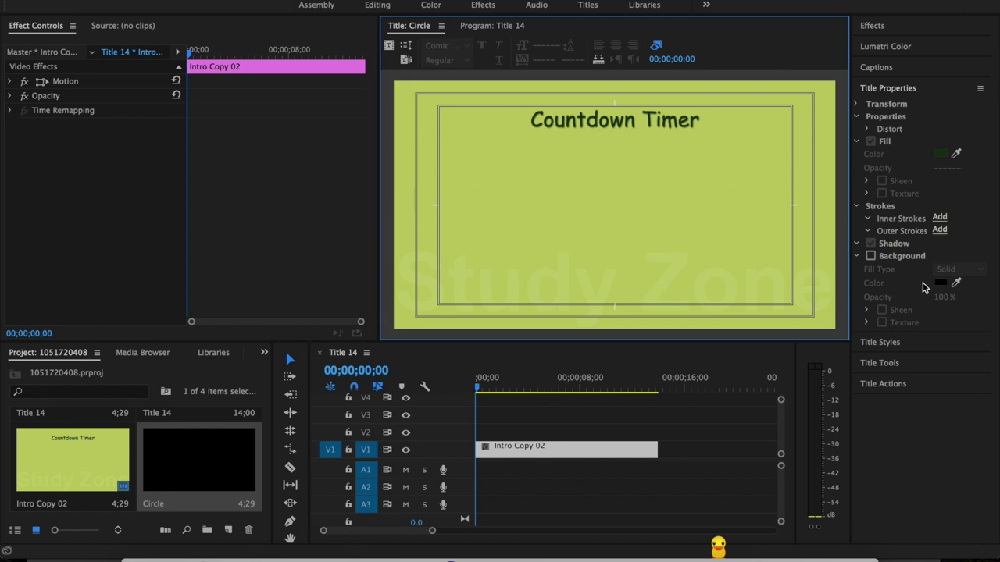
Draw a large white circle in the centre of the Circle title with the Ellipse tool
left_click(897, 364)
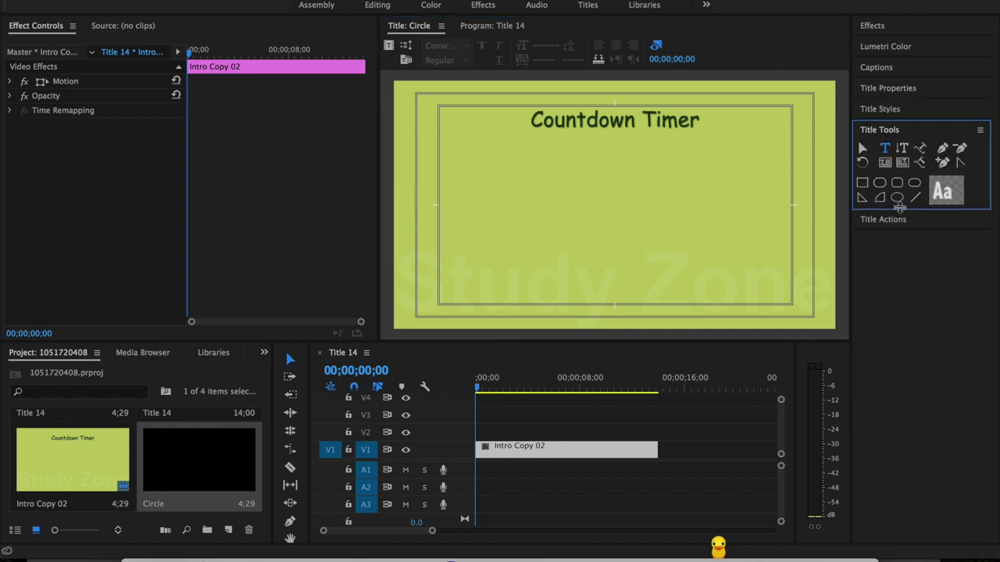
left_click(897, 196)
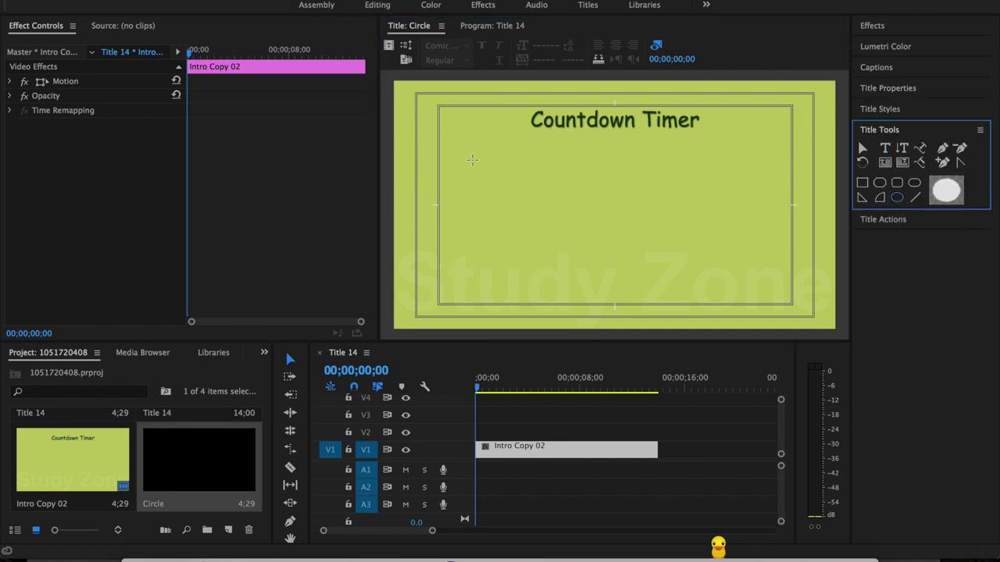
left_click_drag(518, 152, 685, 268)
left_click_drag(636, 242, 647, 230)
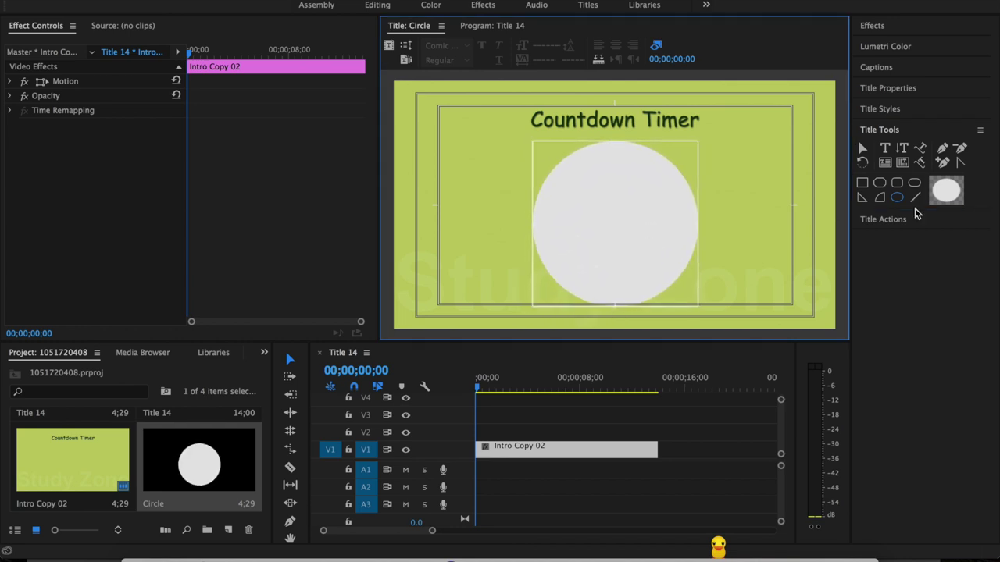
left_click(902, 112)
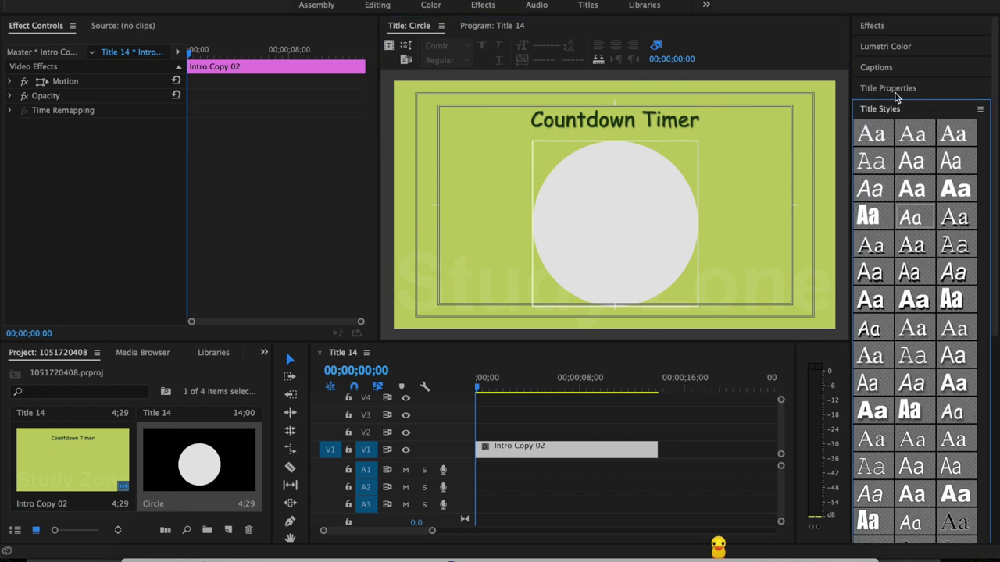
Remove the circle's fill and give it an Inner Stroke of size 60
left_click(897, 91)
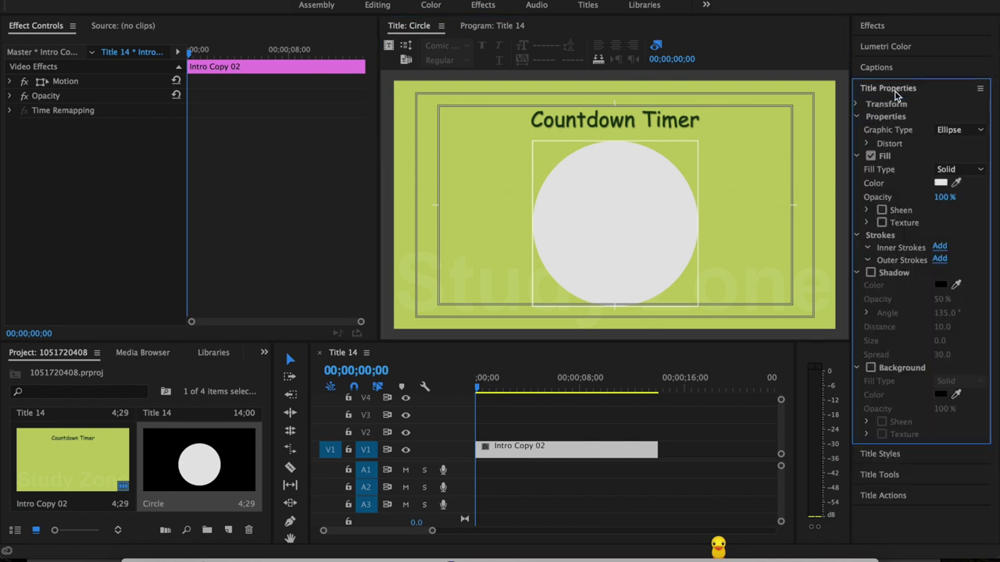
left_click(871, 155)
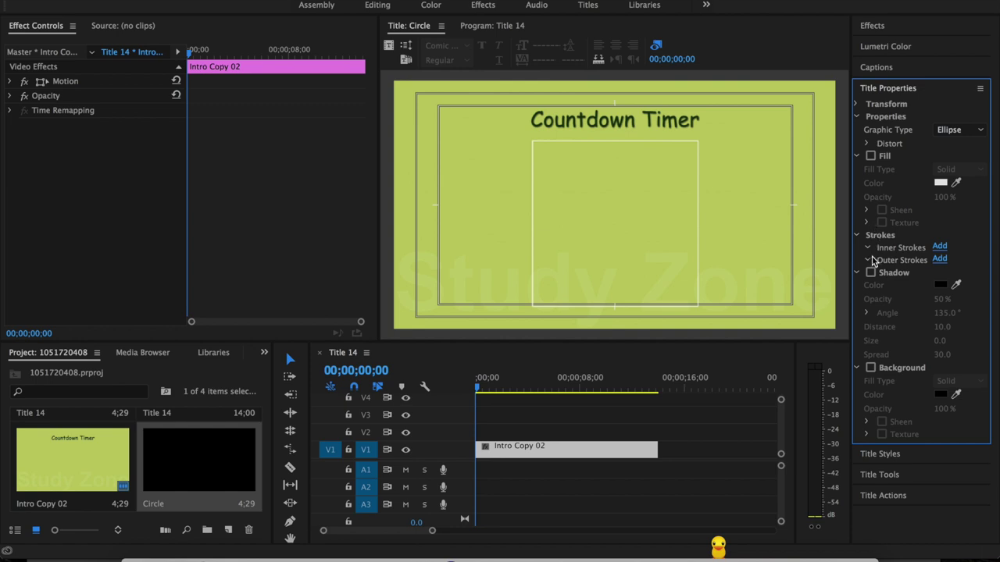
left_click(940, 247)
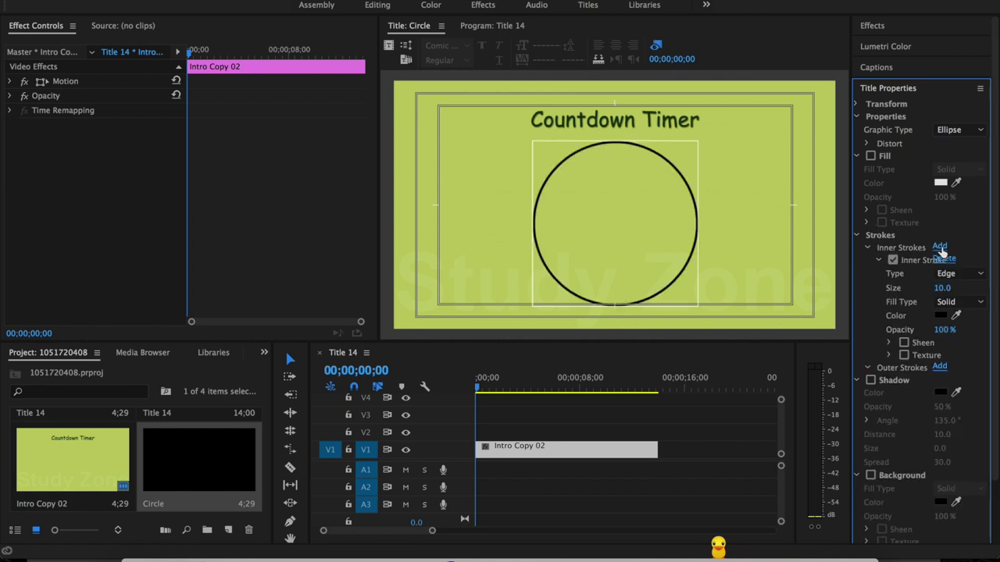
left_click(945, 285)
type("60")
key("Return")
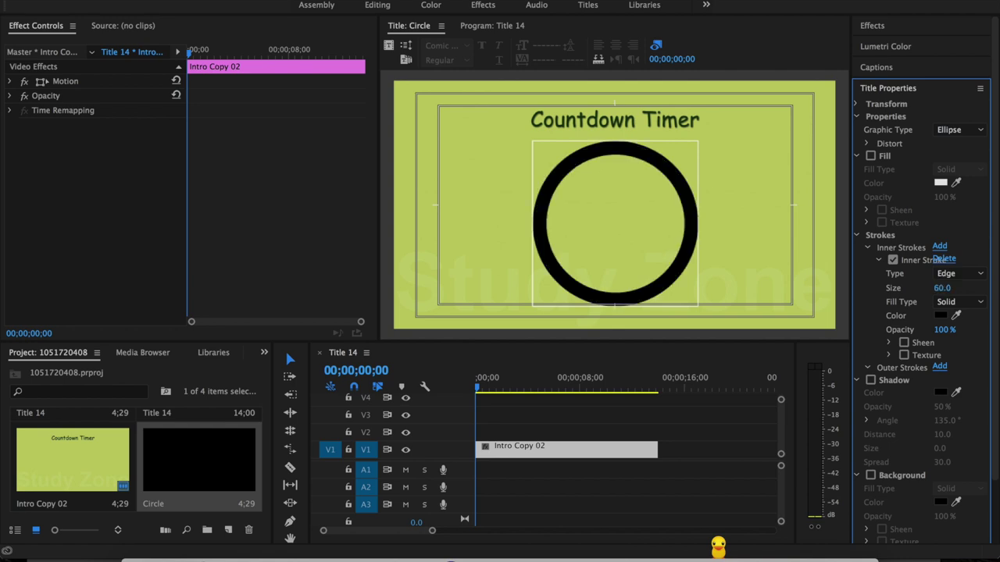
Colour the ring's stroke dark green
left_click(941, 315)
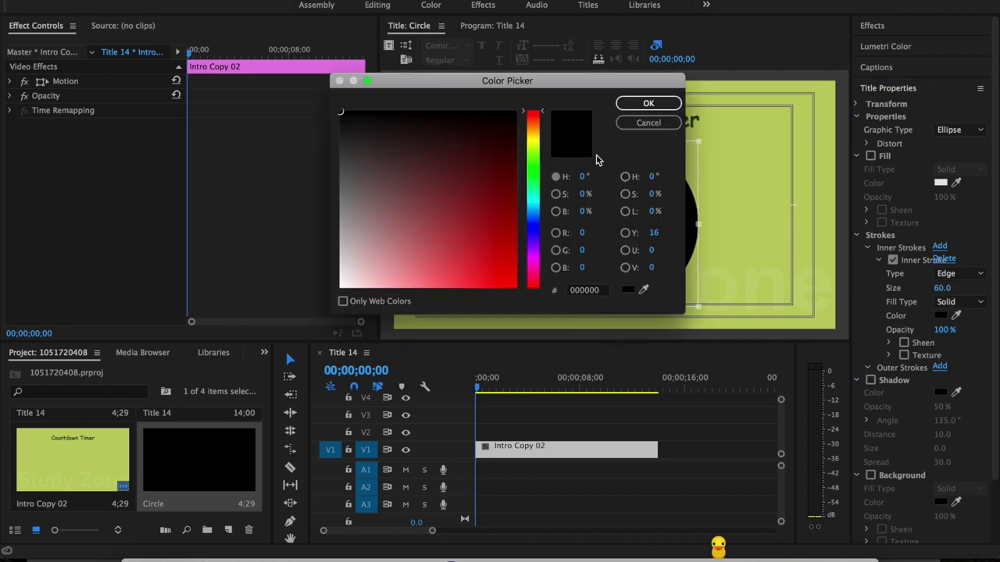
left_click(535, 167)
left_click(494, 151)
left_click(645, 103)
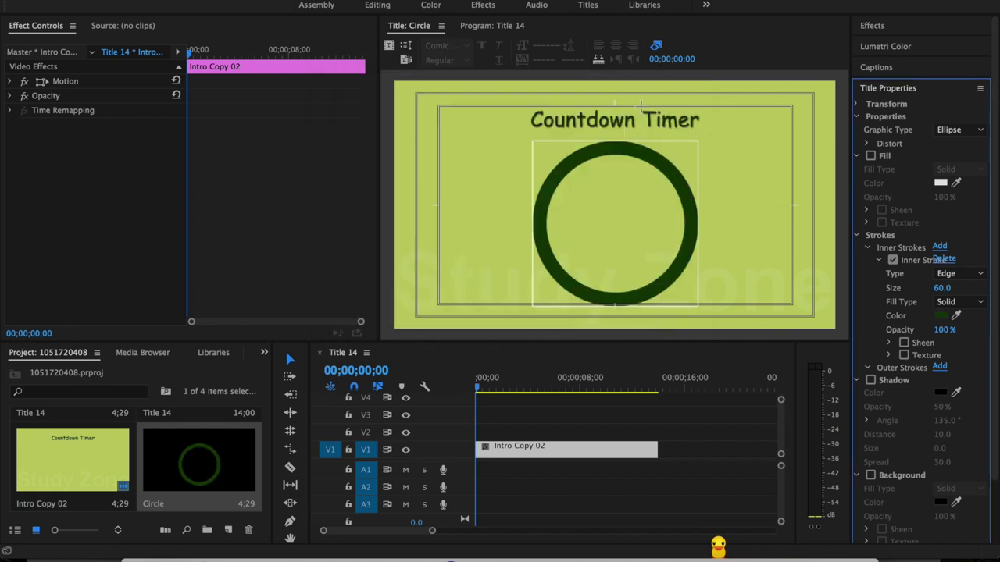
left_click(515, 388)
Place Circle on V2 at 0:00 above Intro Copy 02, trimmed to five seconds
left_click_drag(199, 465, 484, 431)
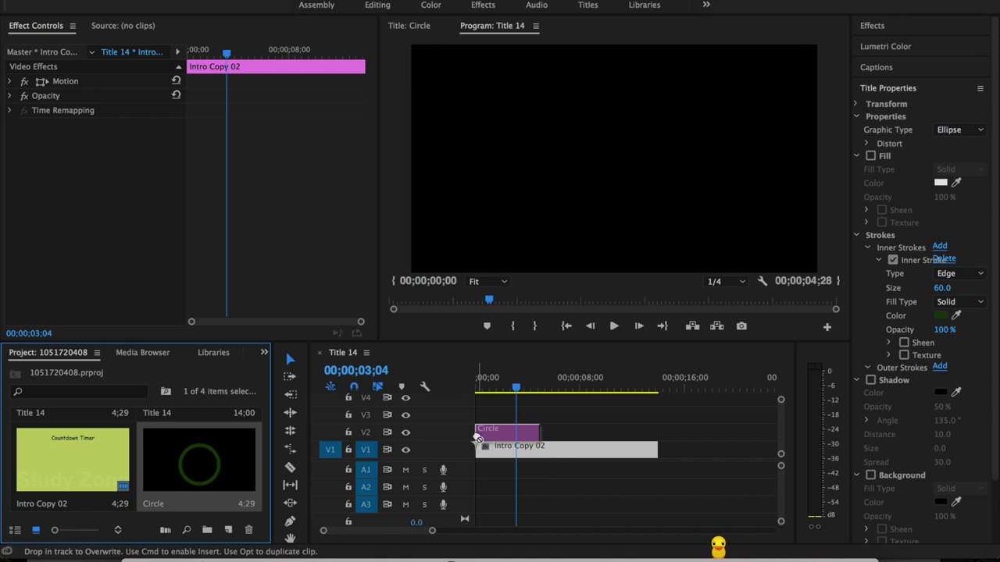
scroll(620, 434, "up", 5)
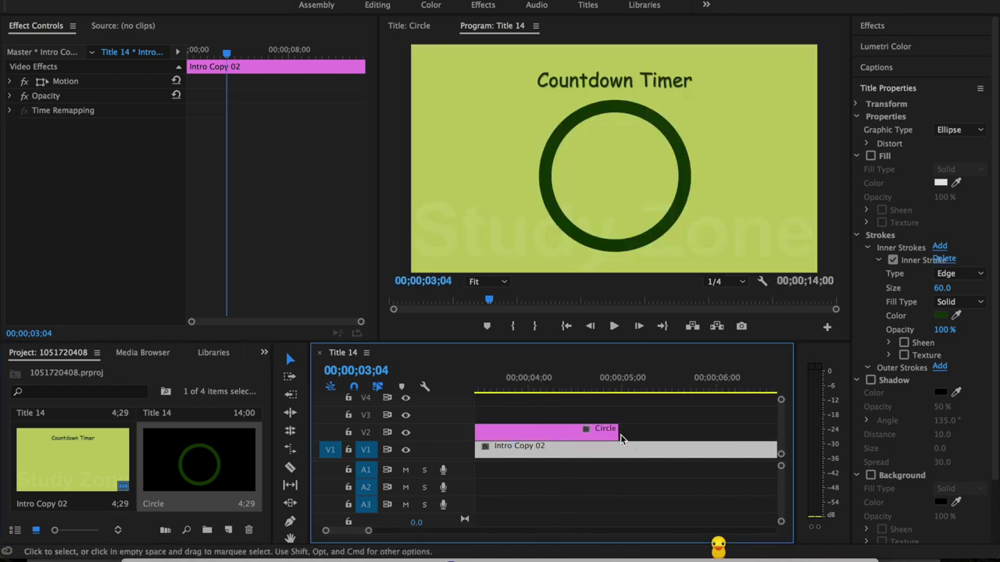
left_click_drag(618, 431, 621, 432)
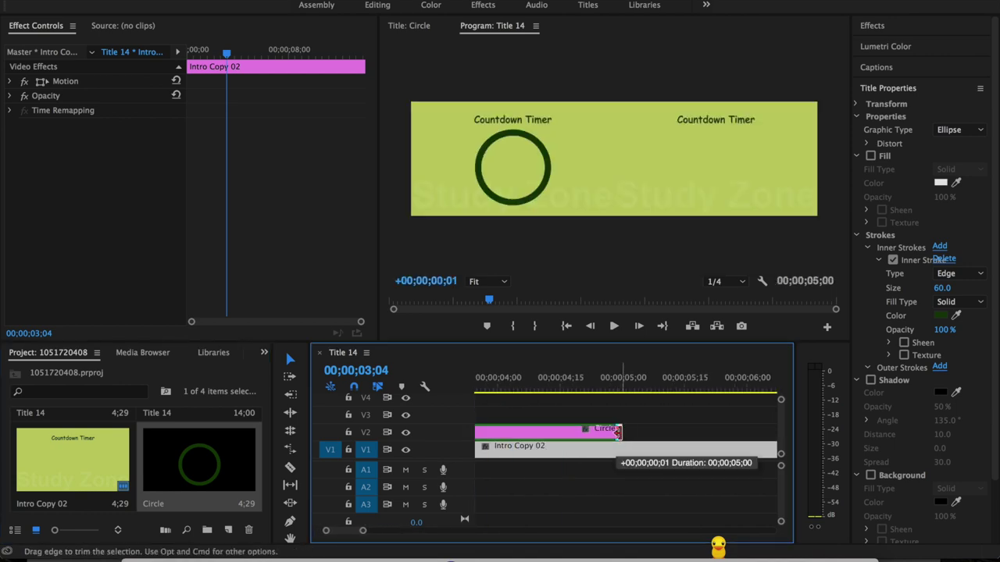
scroll(617, 432, "down", 5)
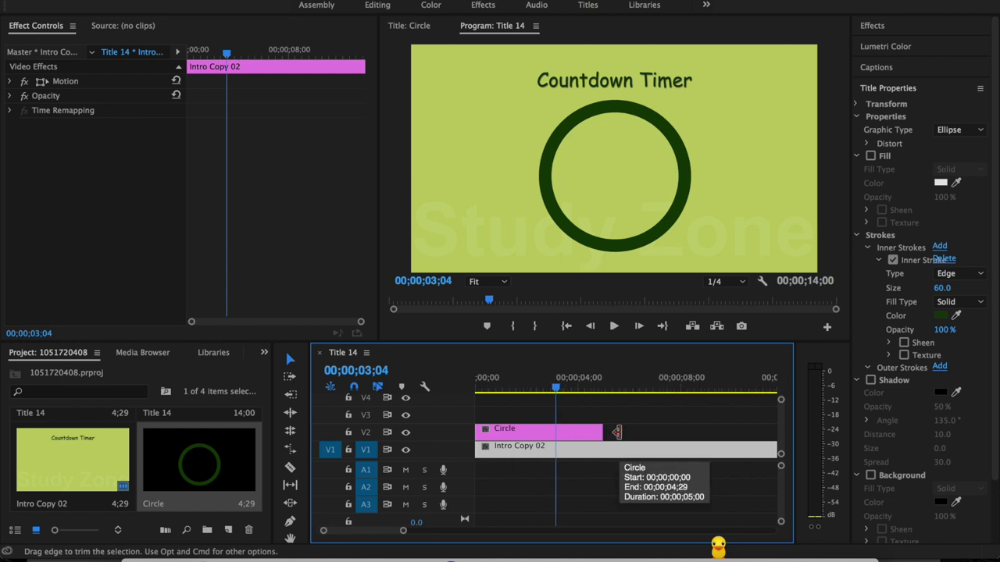
Apply the Transition > Radial Wipe effect from the Effects panel to the Circle clip
left_click(872, 25)
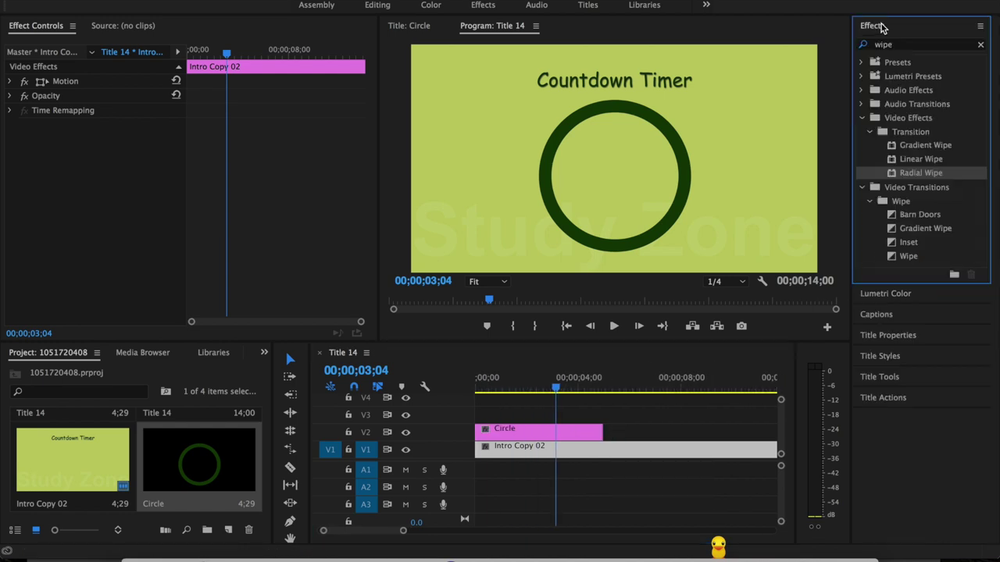
left_click(902, 44)
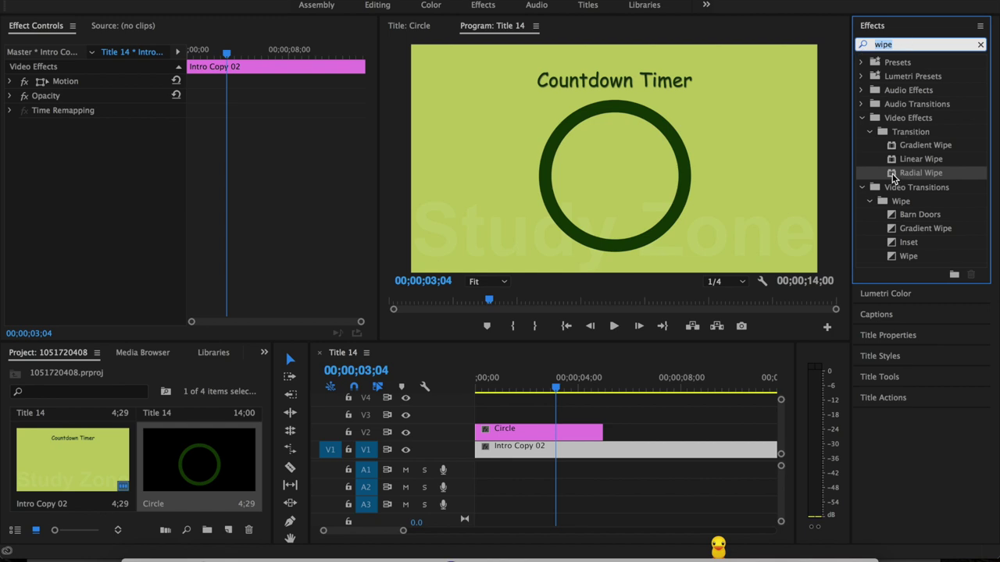
left_click_drag(894, 178, 570, 437)
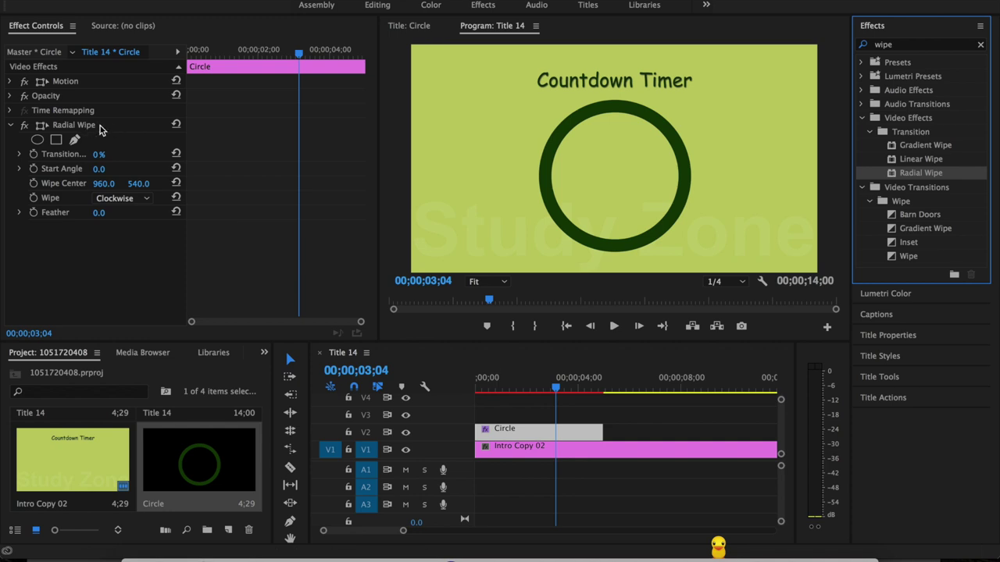
left_click(33, 155)
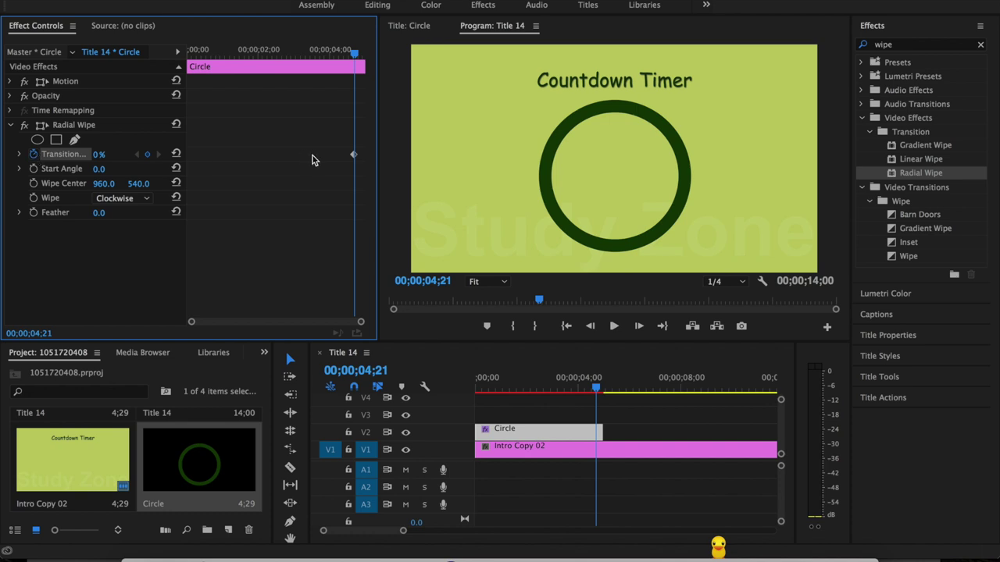
Place Transition Completion keyframes at the Circle clip's start and end
left_click_drag(353, 154, 186, 161)
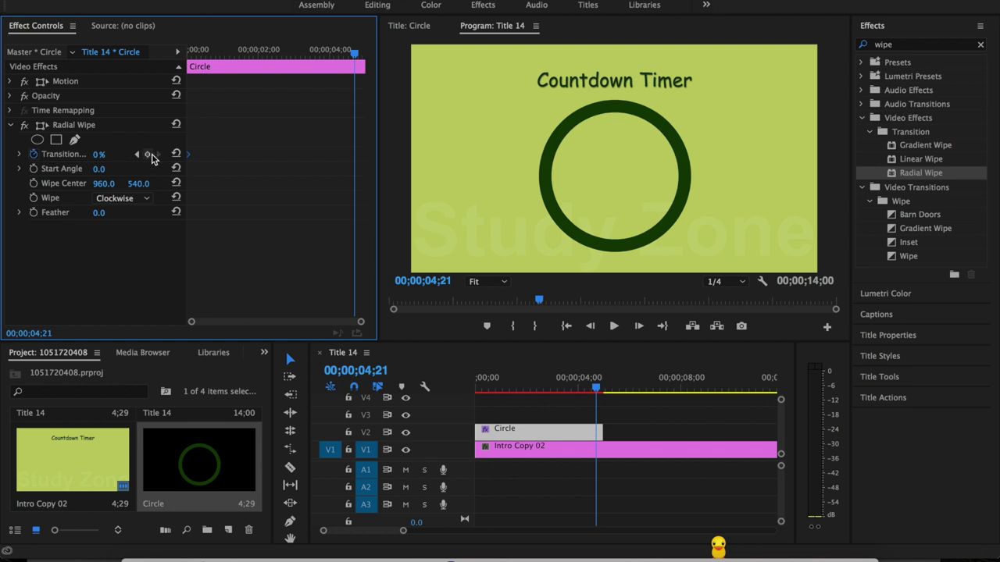
left_click(148, 154)
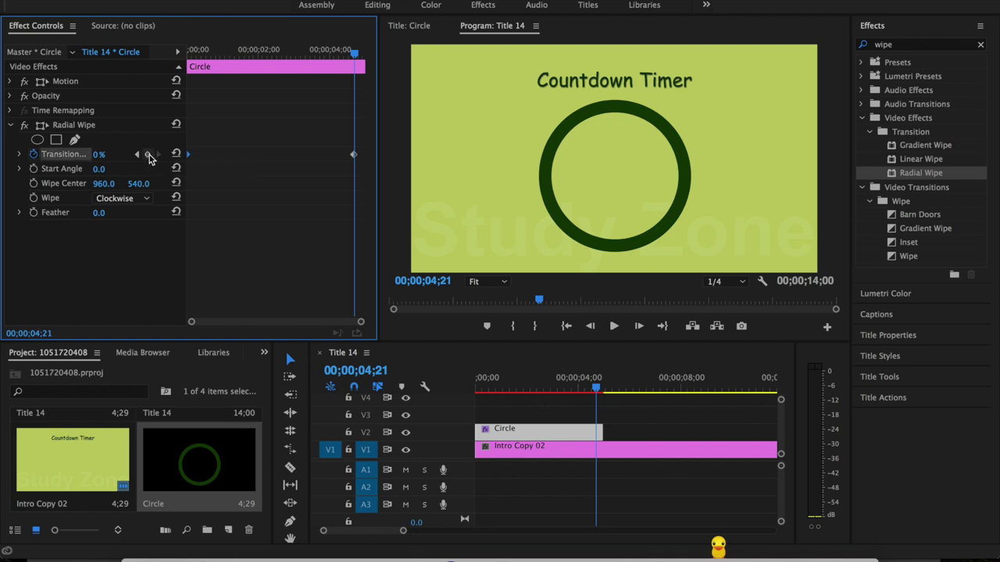
left_click(353, 156)
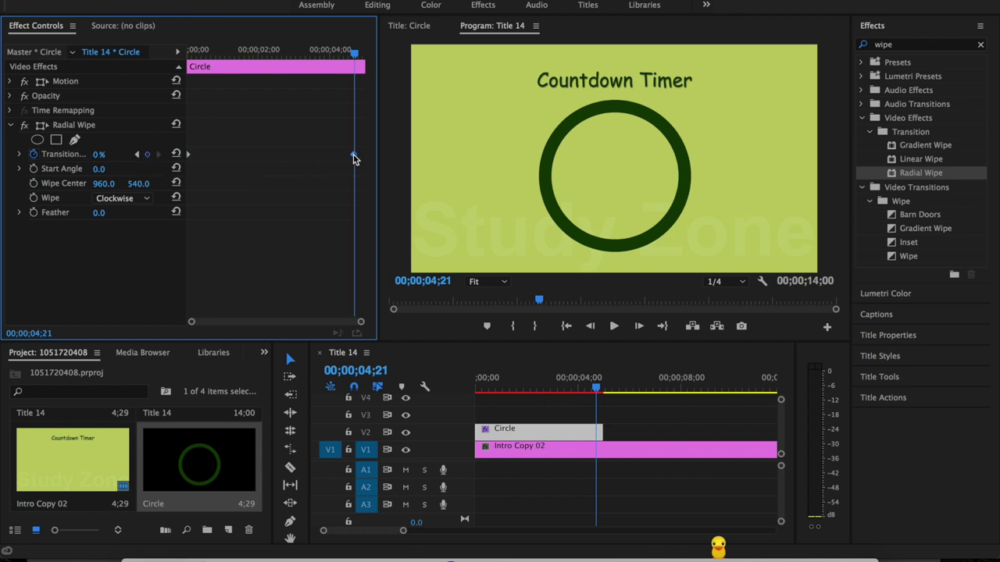
left_click_drag(353, 159, 382, 159)
Set the end keyframe to 100% completion and scrub to preview the clockwise wipe
left_click_drag(354, 53, 179, 54)
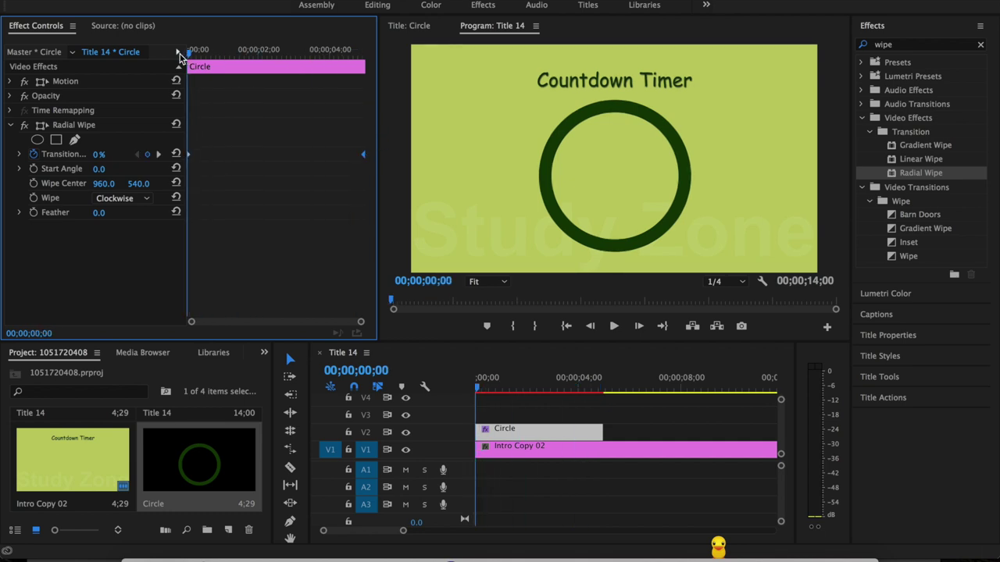
left_click_drag(190, 53, 398, 61)
left_click(110, 153)
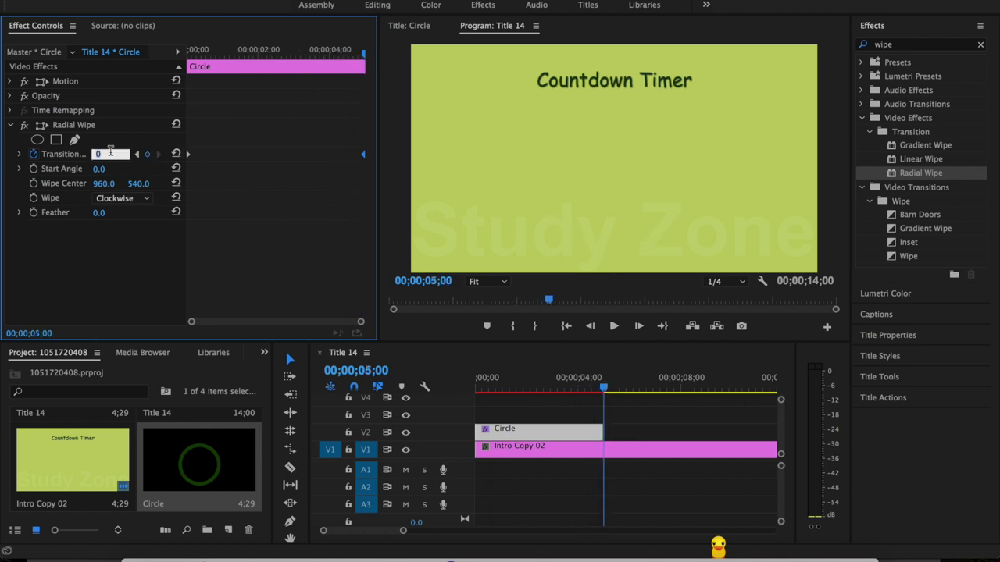
type("10")
key("Return")
left_click(475, 390)
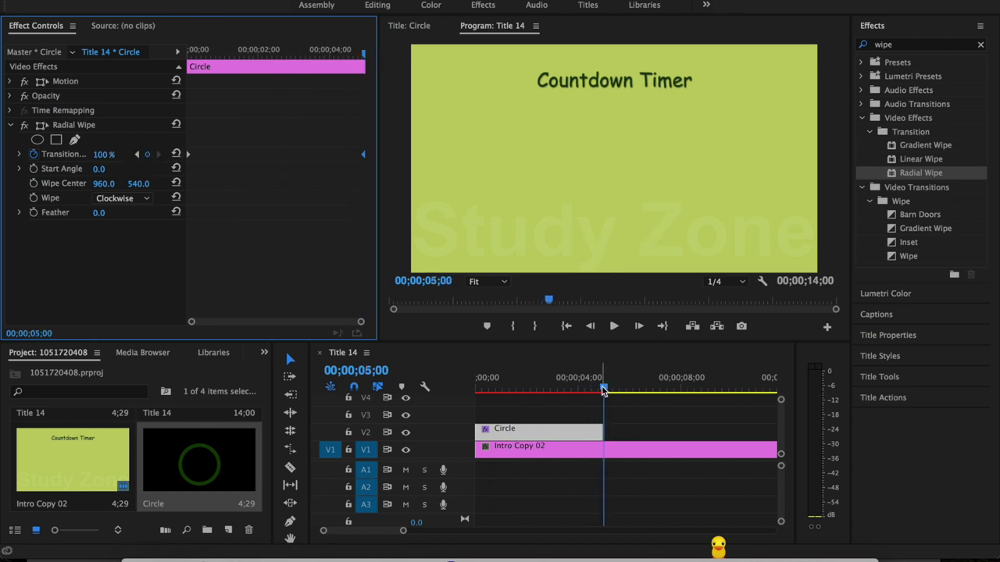
left_click_drag(475, 391, 602, 388)
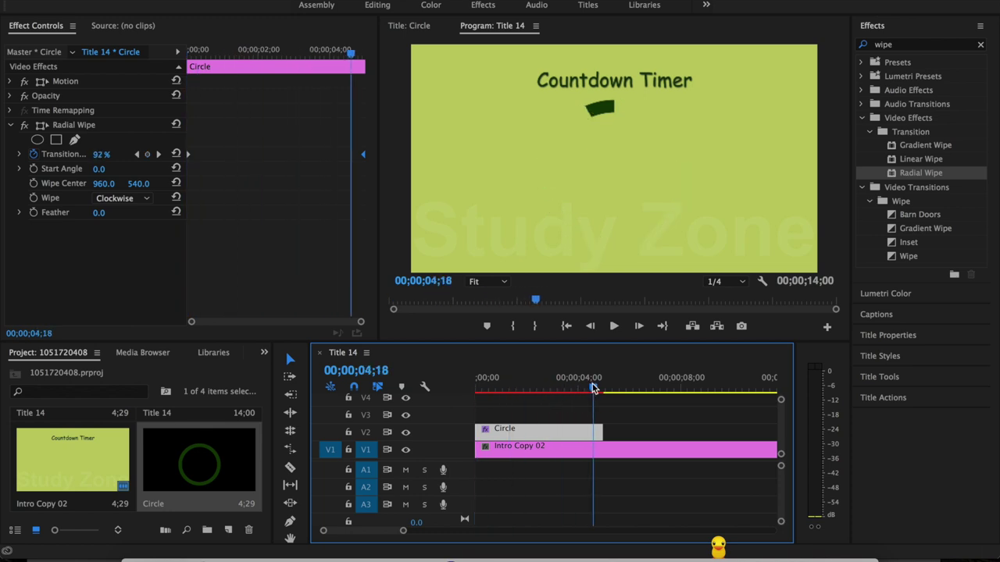
left_click_drag(603, 388, 477, 390)
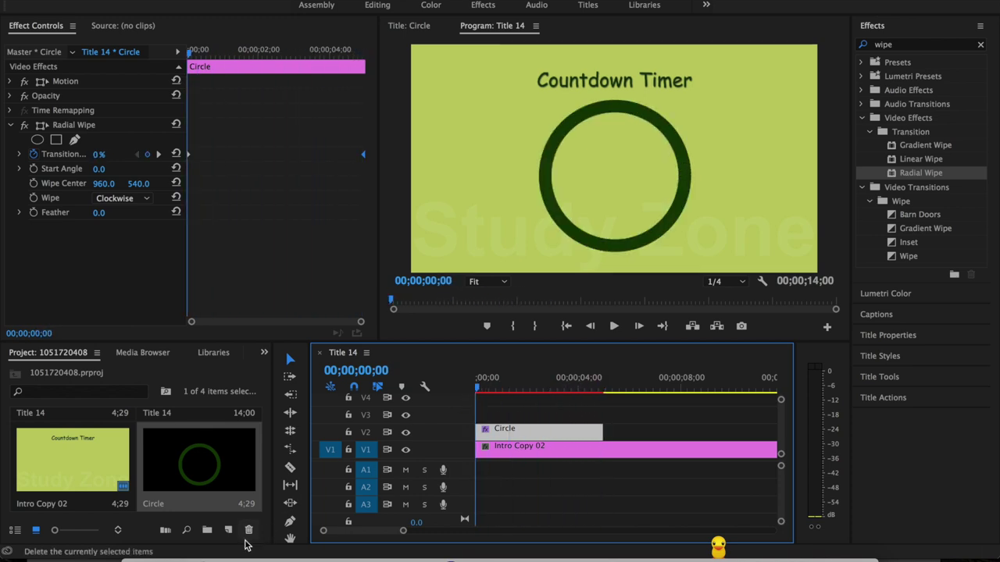
Create a new 1920×1080 Transparent Video item
left_click(228, 531)
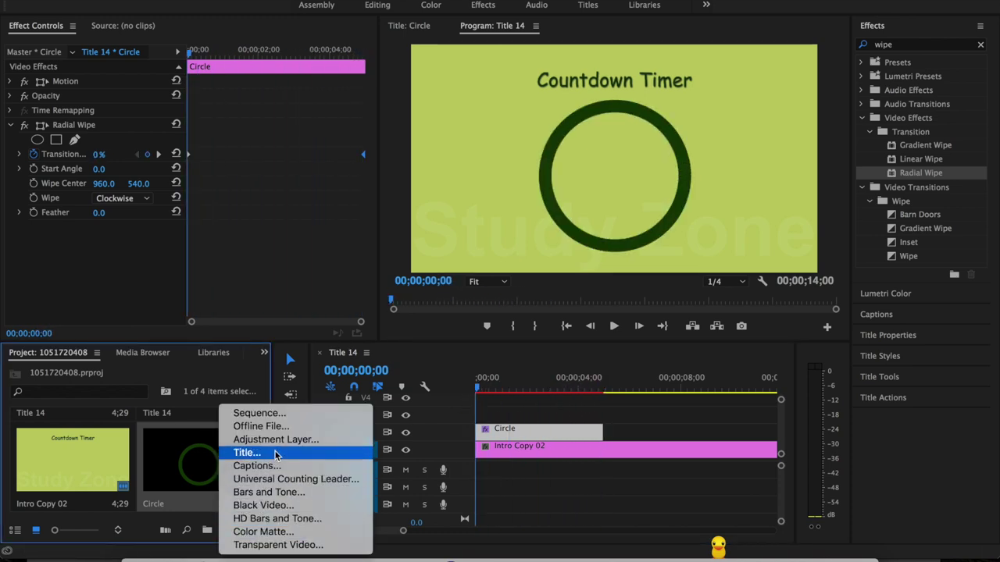
left_click(276, 546)
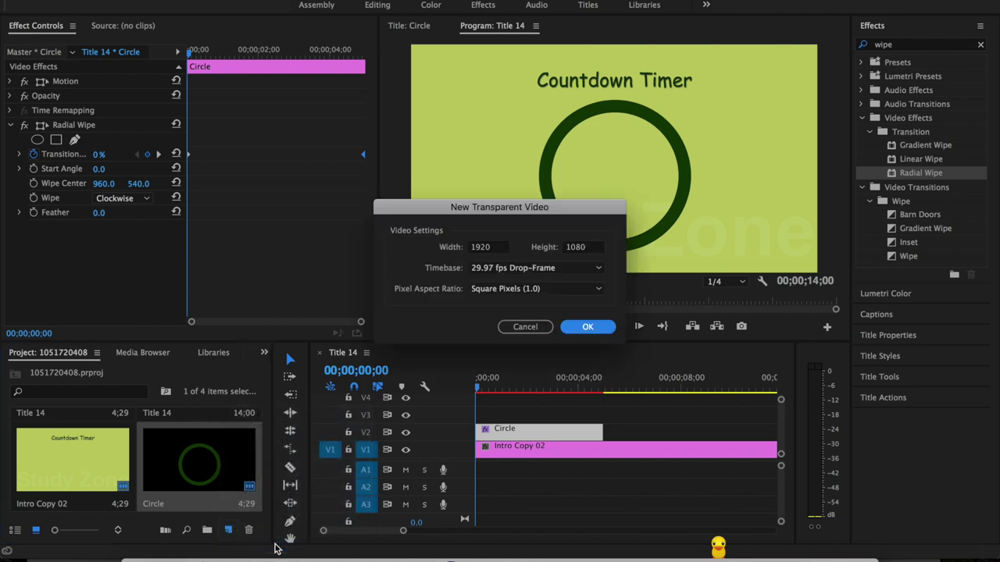
left_click(587, 326)
Place the Transparent Video on track V3 above Circle and select it
left_click_drag(92, 468, 468, 419)
scroll(592, 430, "up", 2)
scroll(592, 430, "up", 3)
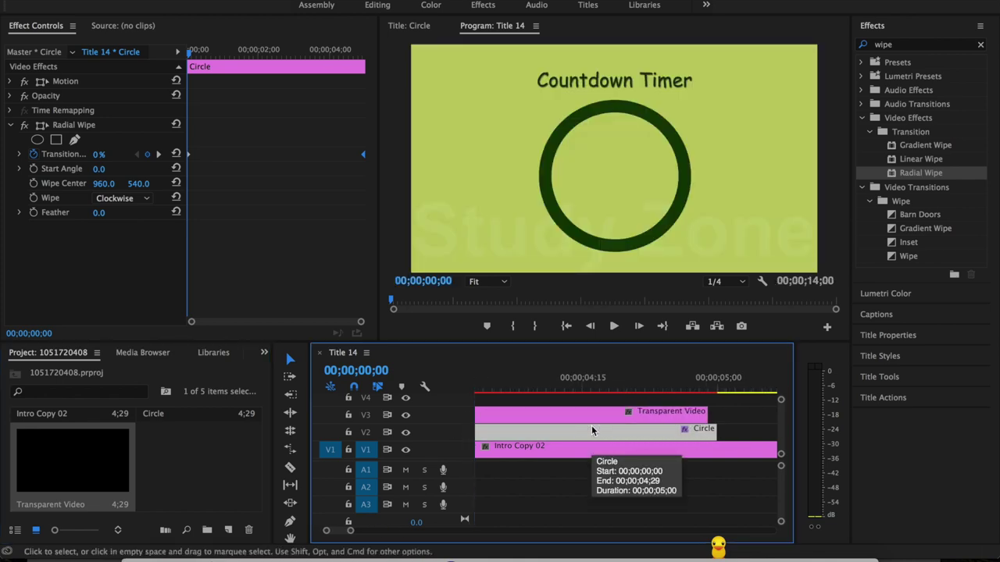
scroll(655, 505, "down", 3)
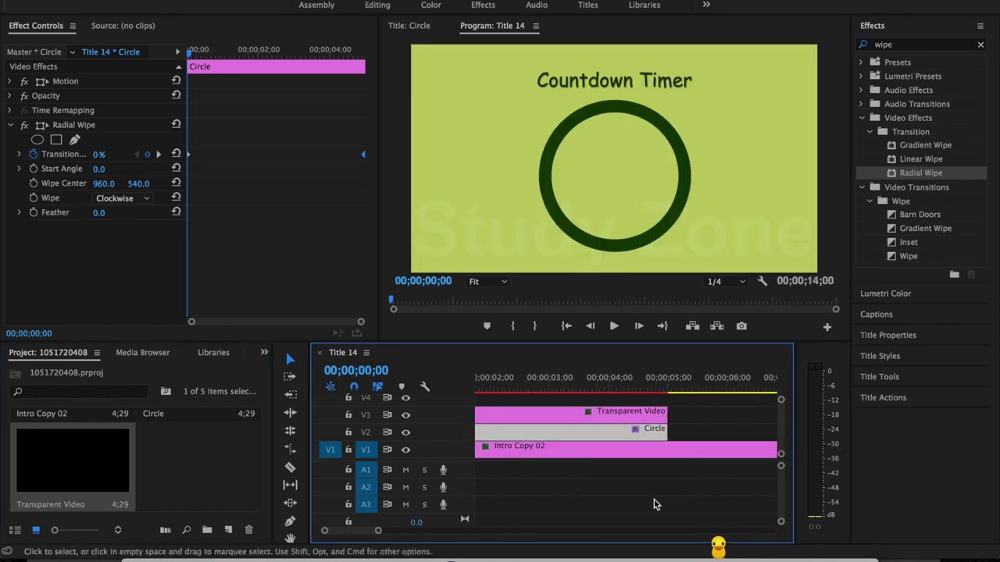
scroll(654, 504, "down", 2)
left_click(635, 419)
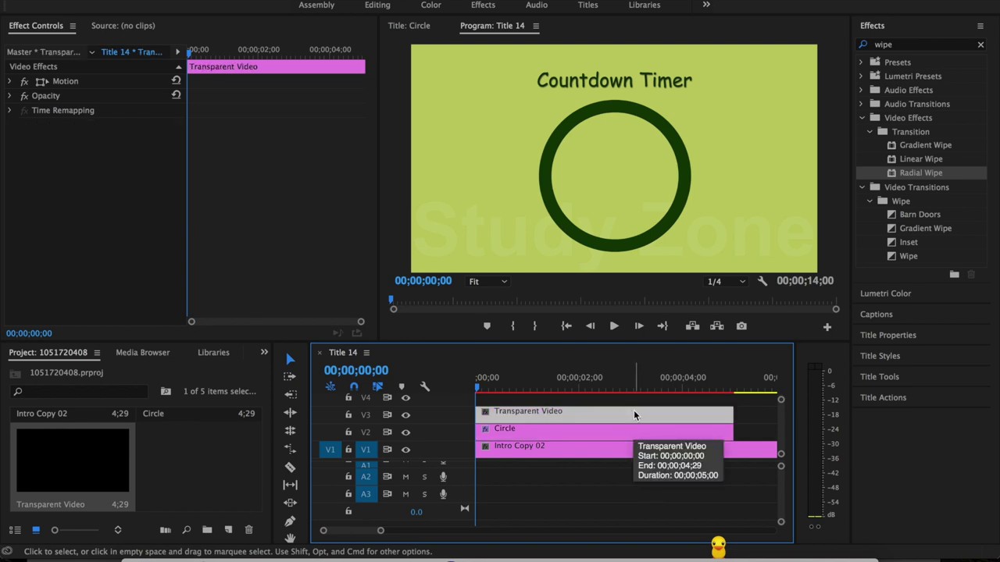
scroll(633, 410, "down", 2)
Apply the Timecode effect to the Transparent Video clip
left_click(911, 48)
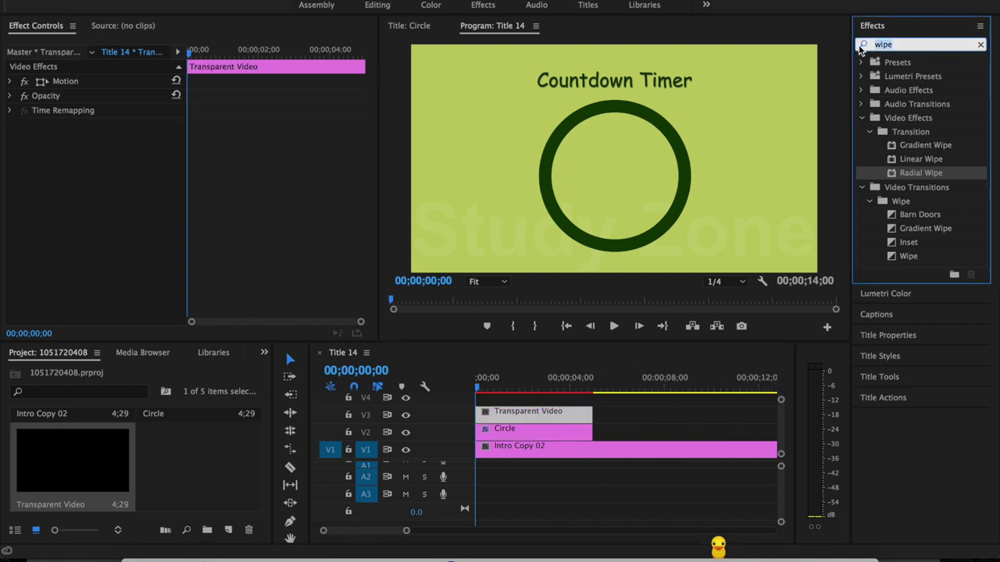
type("time")
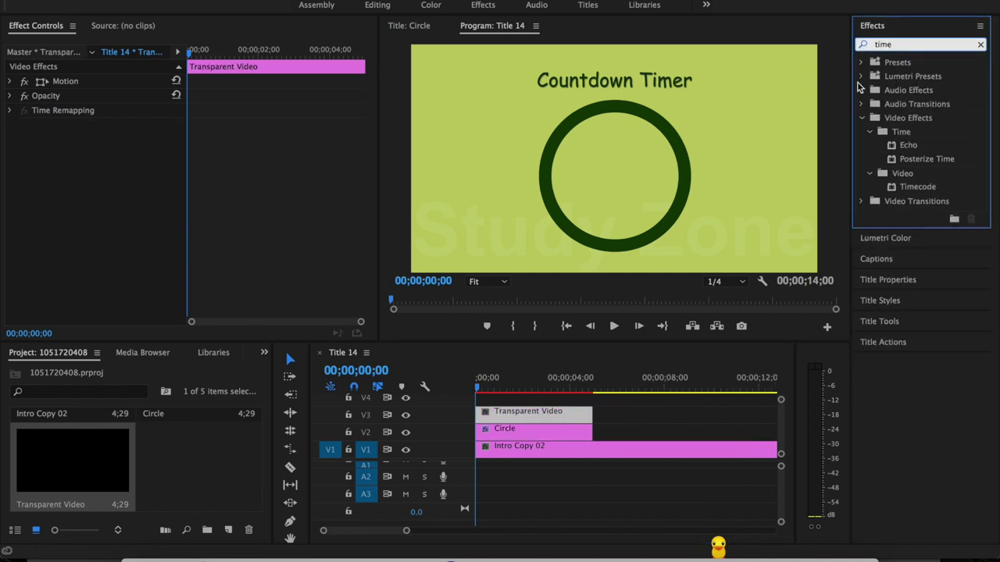
left_click_drag(898, 188, 747, 238)
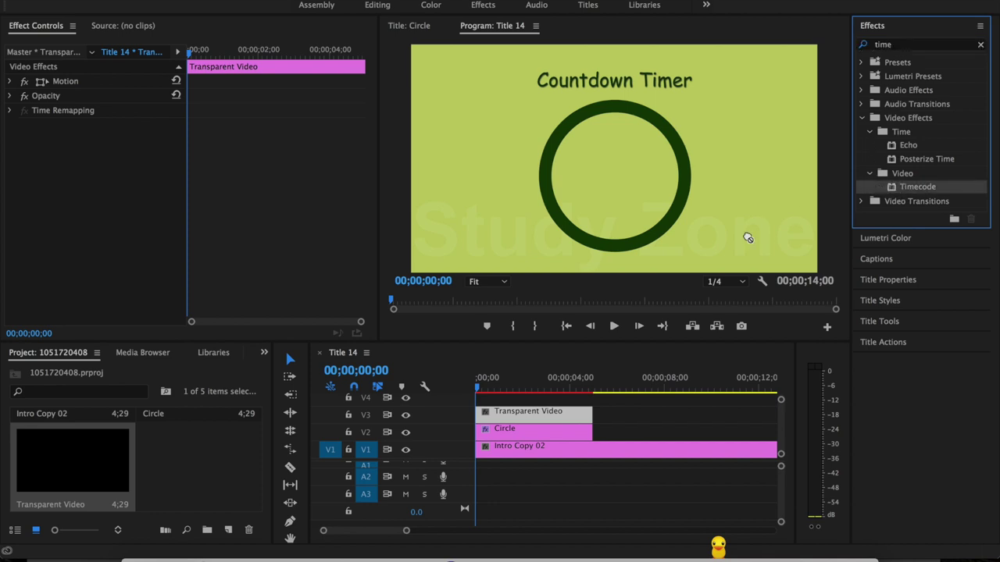
left_click_drag(747, 238, 570, 416)
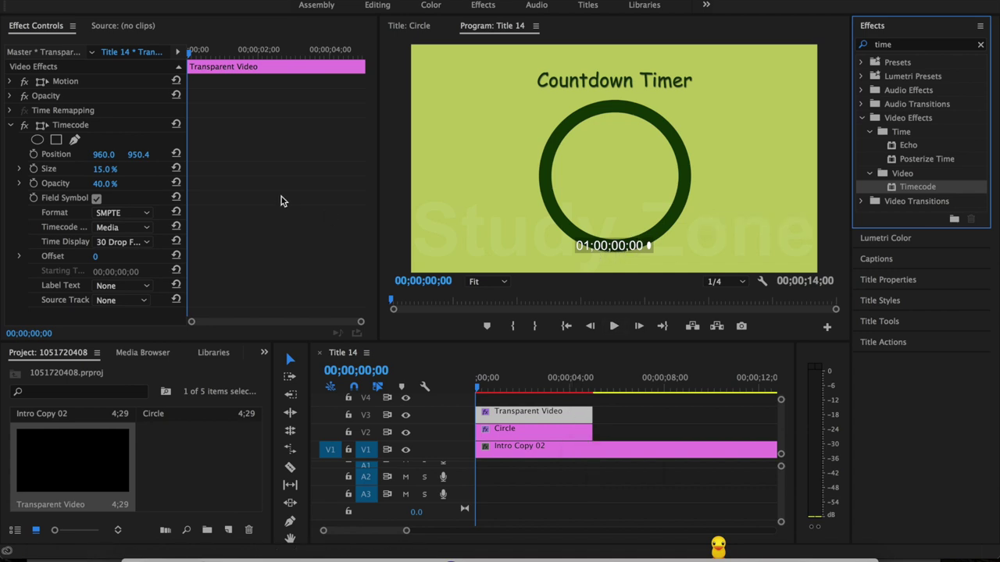
Set the timecode Size to 80.5%, backing Opacity to 0% and Position to 824/630.4
mouse_move(105, 169)
left_mouse_down()
mouse_move(156, 169)
mouse_move(110, 169)
left_mouse_up()
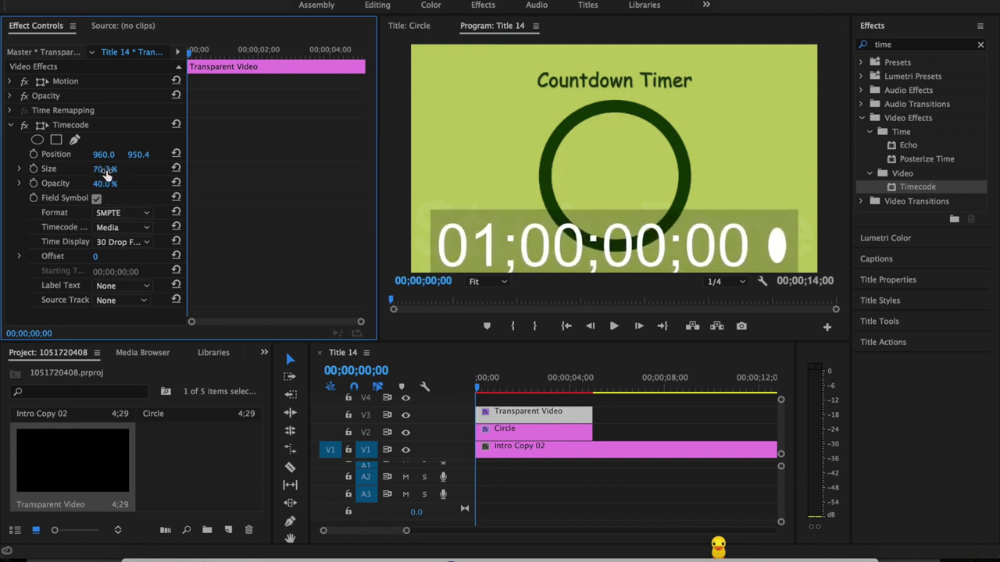
left_click_drag(105, 183, 133, 183)
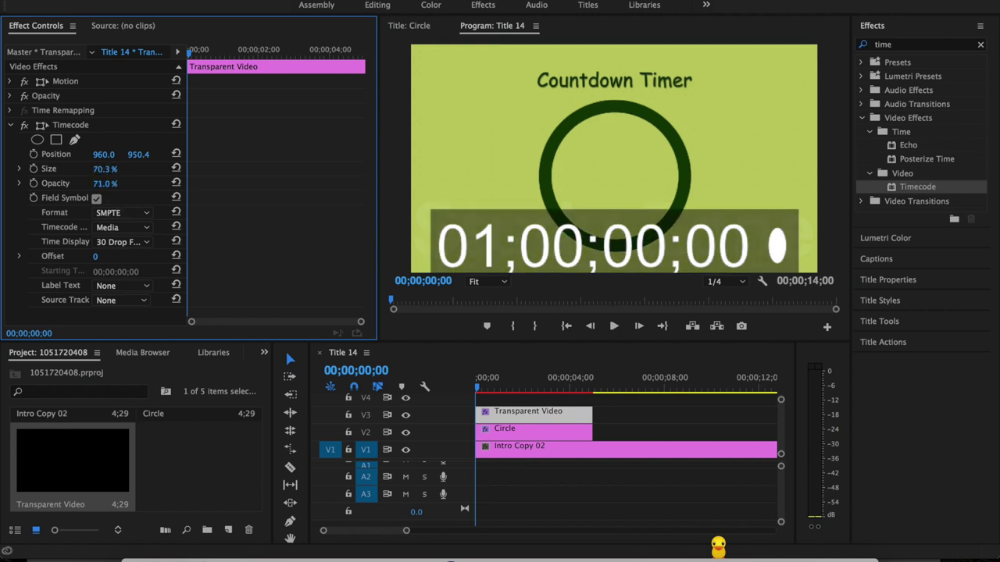
left_click_drag(105, 183, 62, 183)
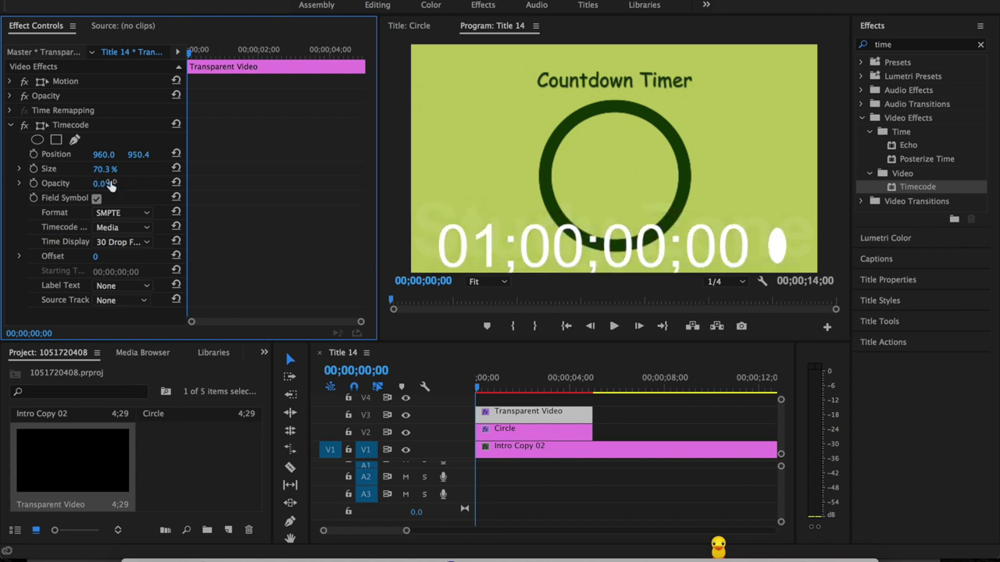
mouse_move(103, 154)
left_mouse_down()
mouse_move(86, 154)
mouse_move(141, 154)
mouse_move(117, 169)
mouse_move(92, 154)
left_mouse_up()
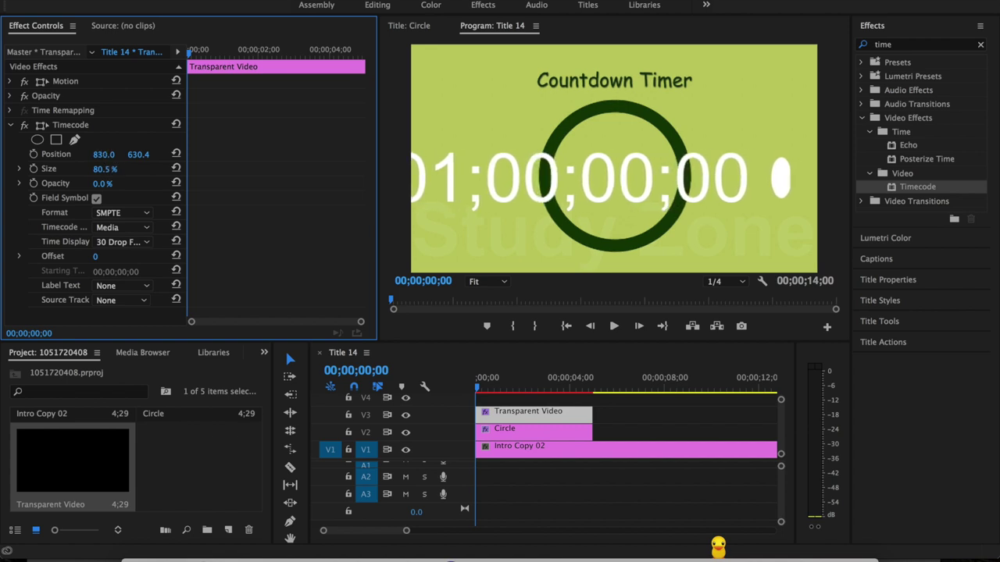
Keep the timecode in SMPTE format at 30 Drop Frame with the offset left at zero
left_click(133, 214)
left_click(131, 238)
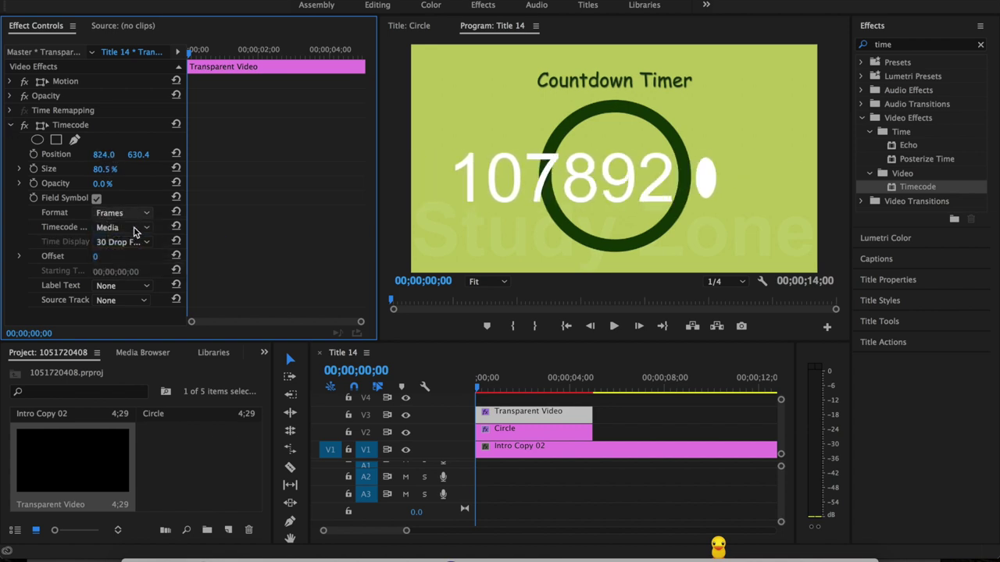
left_click(133, 216)
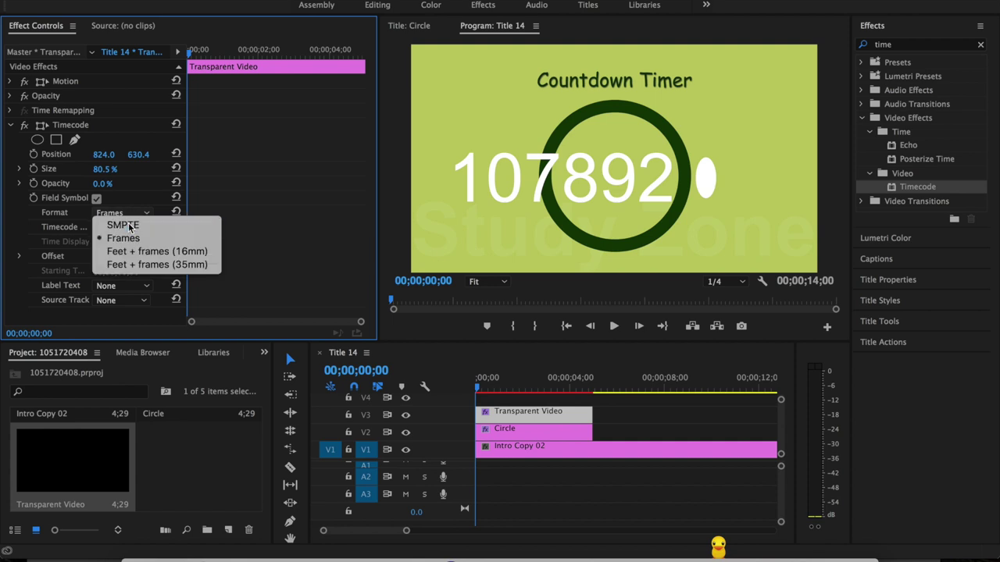
left_click(129, 220)
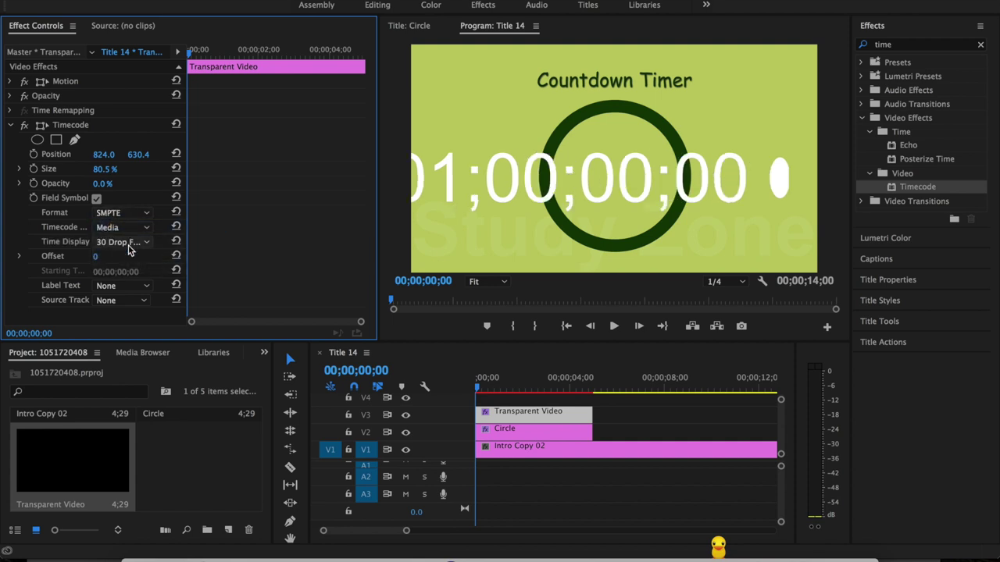
left_click(131, 242)
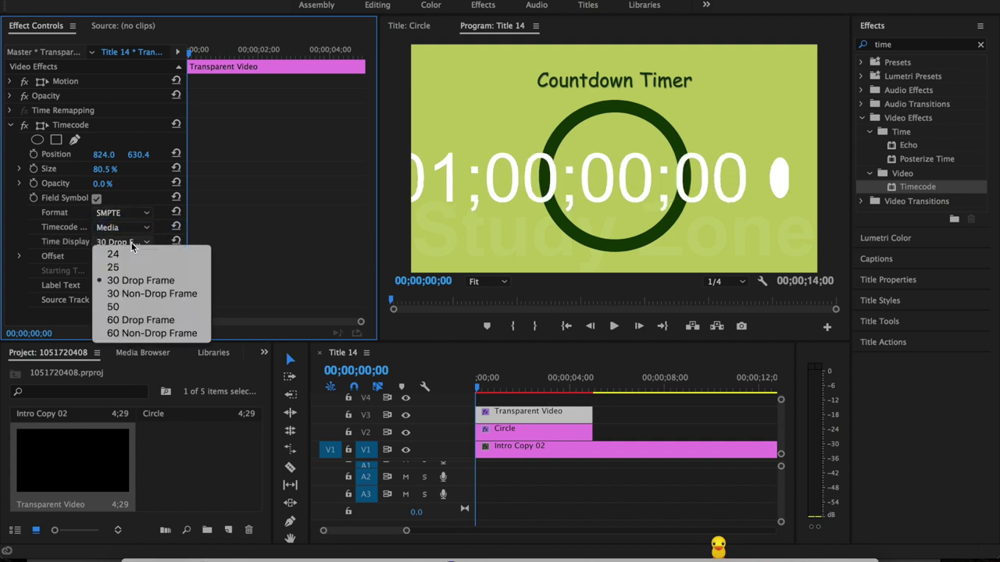
left_click(134, 282)
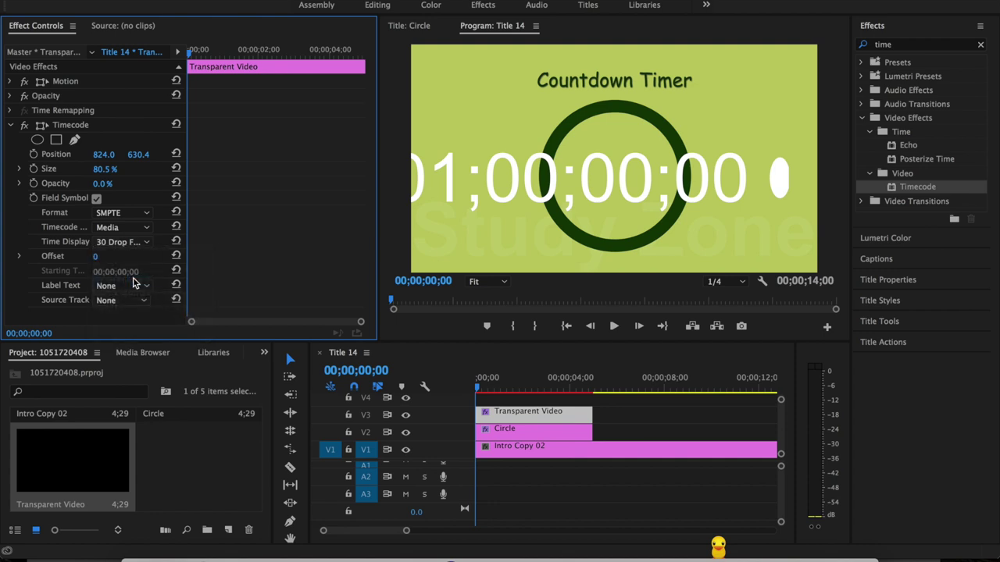
left_click(110, 256)
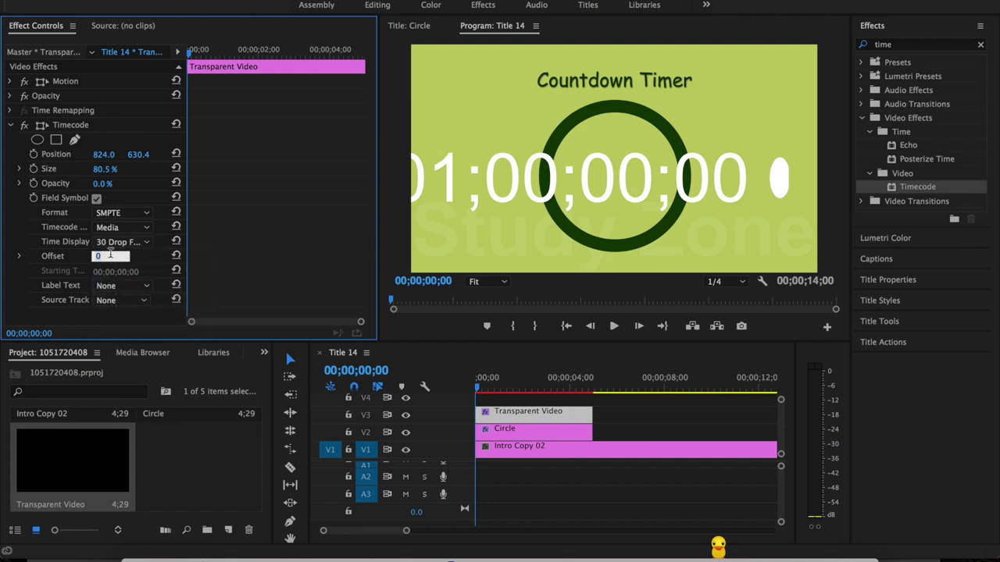
type("1")
key("Return")
key("Up")
key("Up")
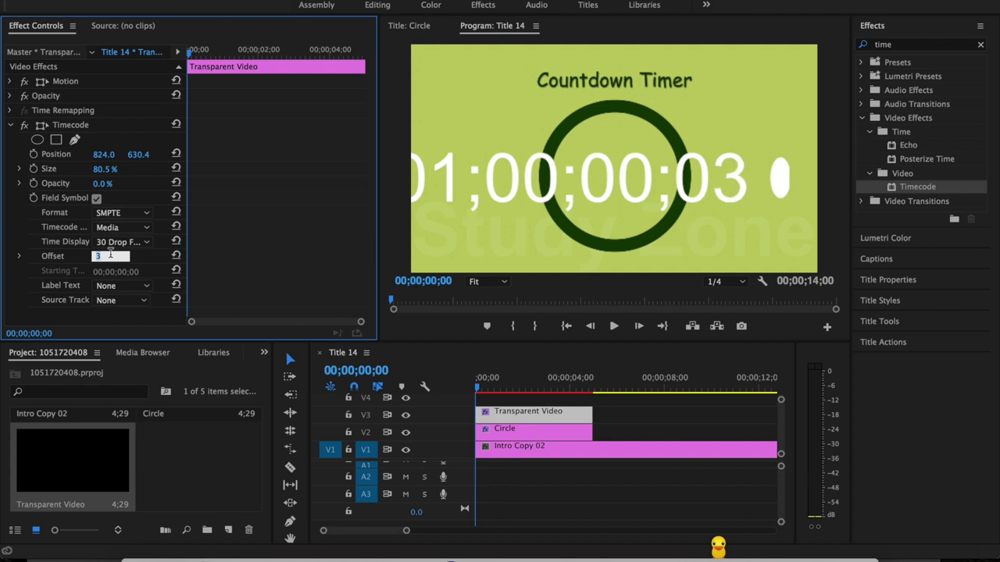
key("Down")
key("Down")
key("Down")
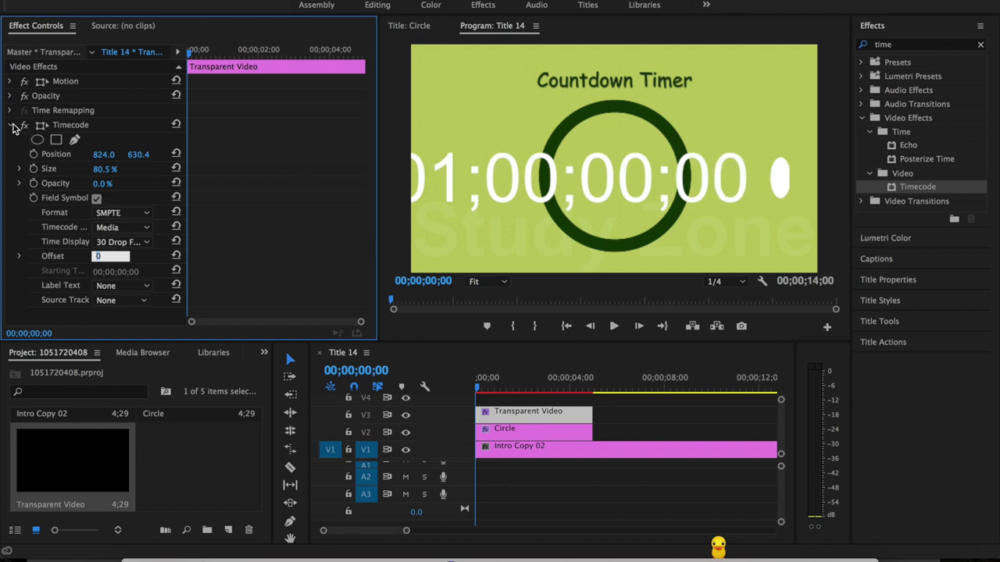
left_click(11, 125)
Add a Crop effect to the timecode with Left 41% and Right 40%
left_click(859, 47)
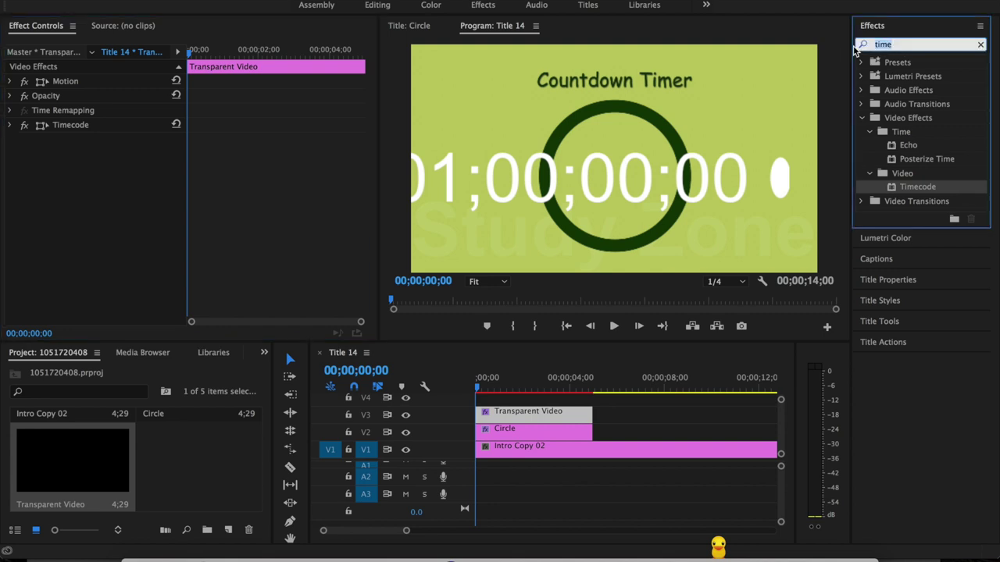
type("crop")
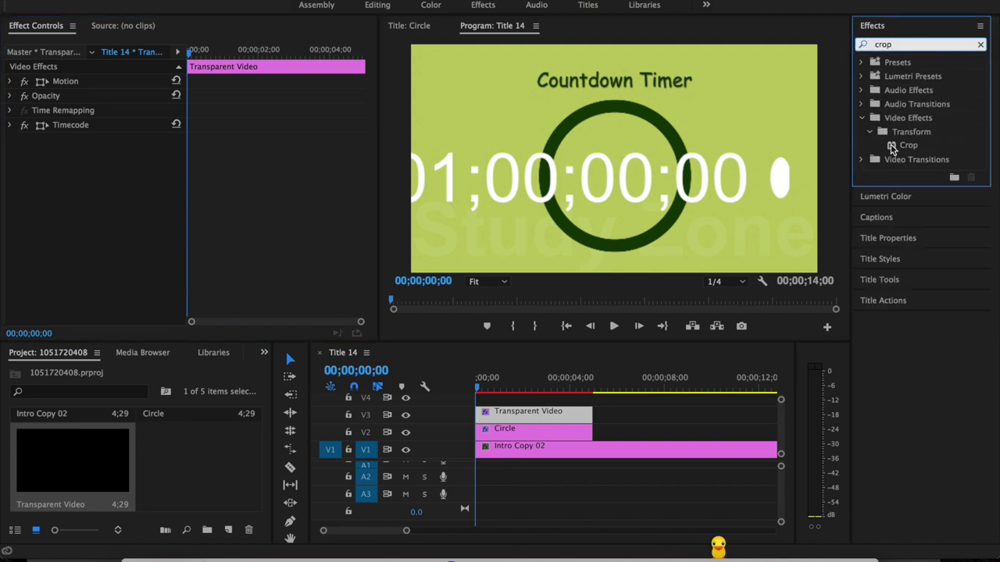
left_click(895, 147)
double_click(896, 147)
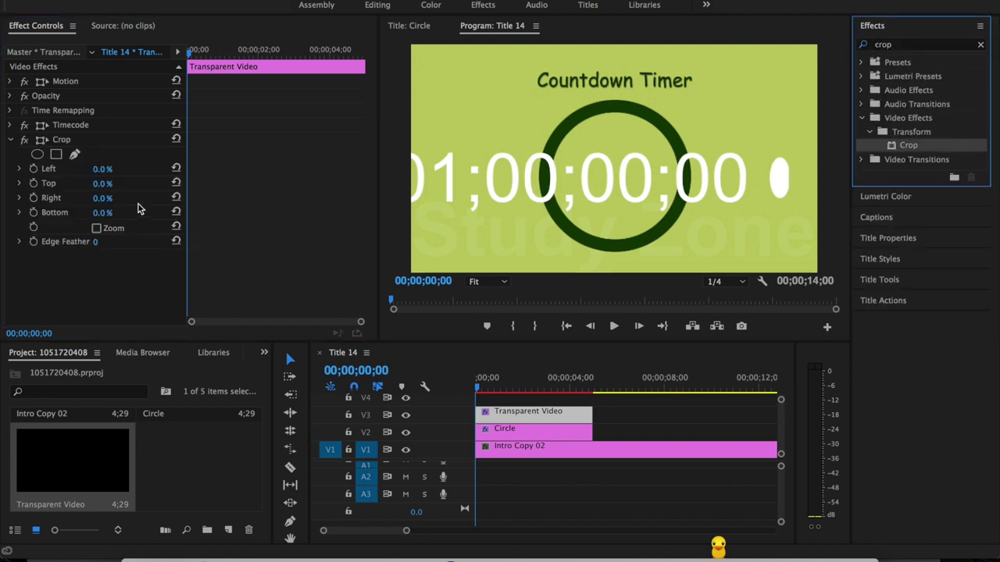
mouse_move(102, 169)
left_mouse_down()
mouse_move(133, 169)
mouse_move(132, 198)
mouse_move(108, 197)
left_mouse_up()
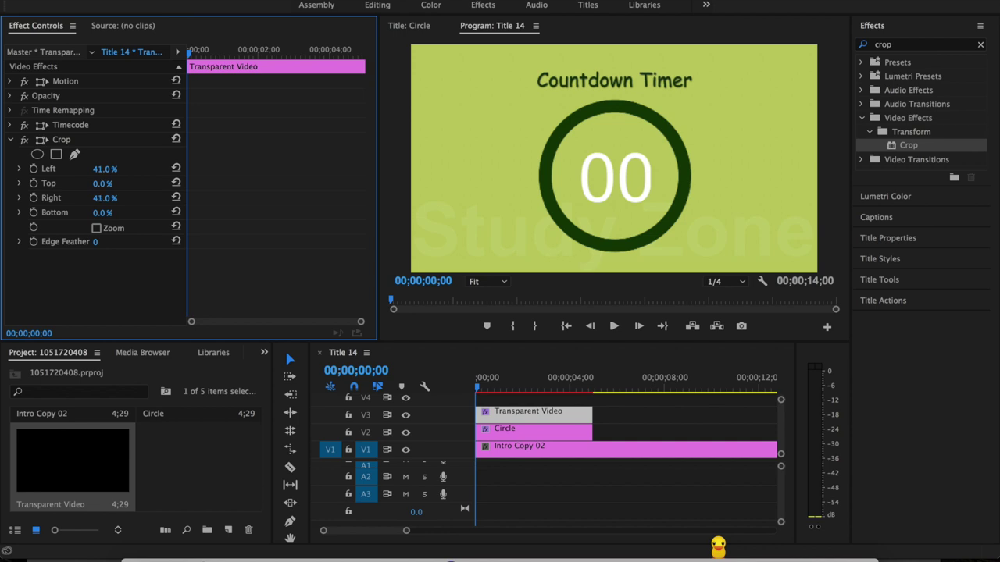
left_click(11, 141)
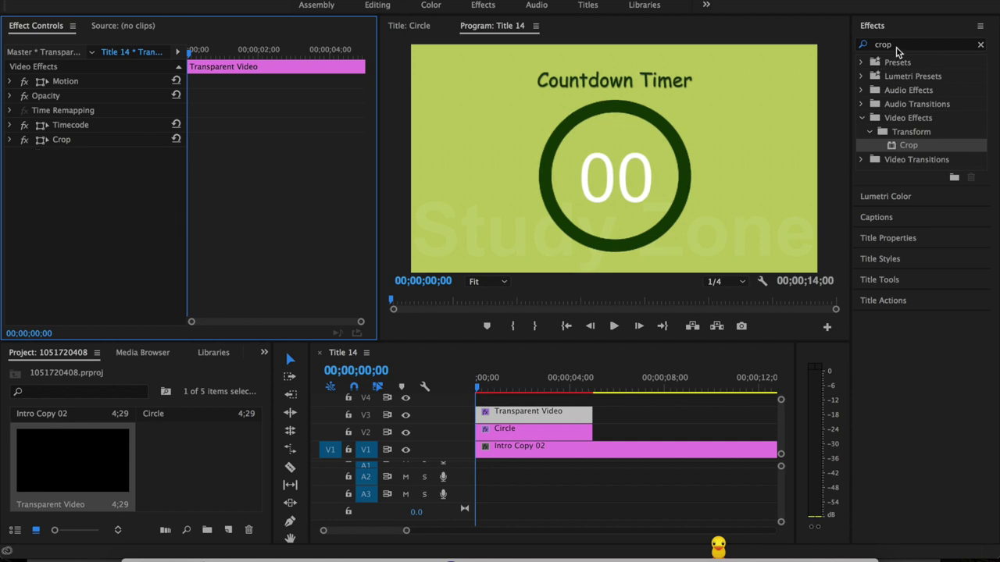
Add a Perspective > Drop Shadow effect to the Transparent Video clip's 00 readout
double_click(883, 45)
type("shadow")
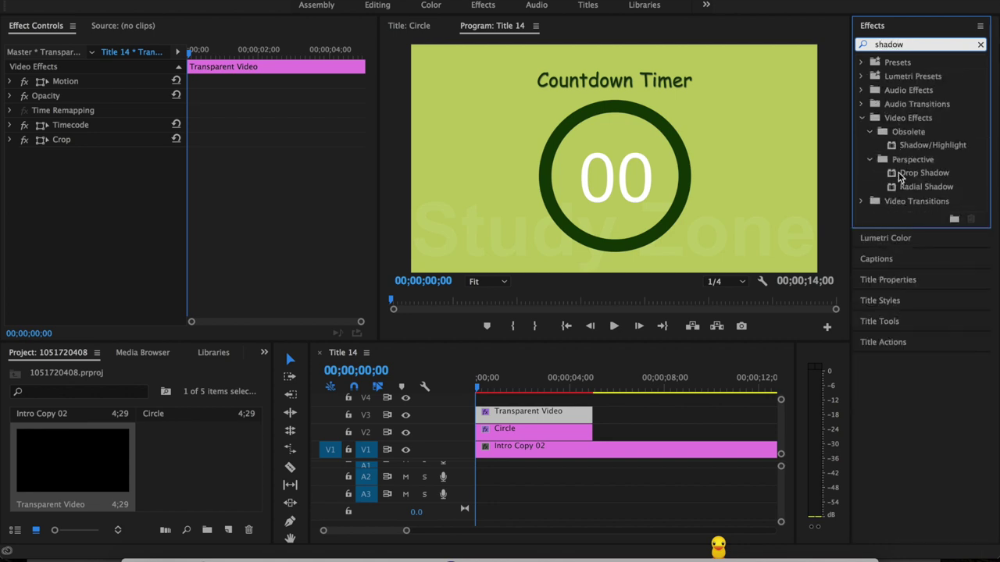
double_click(893, 173)
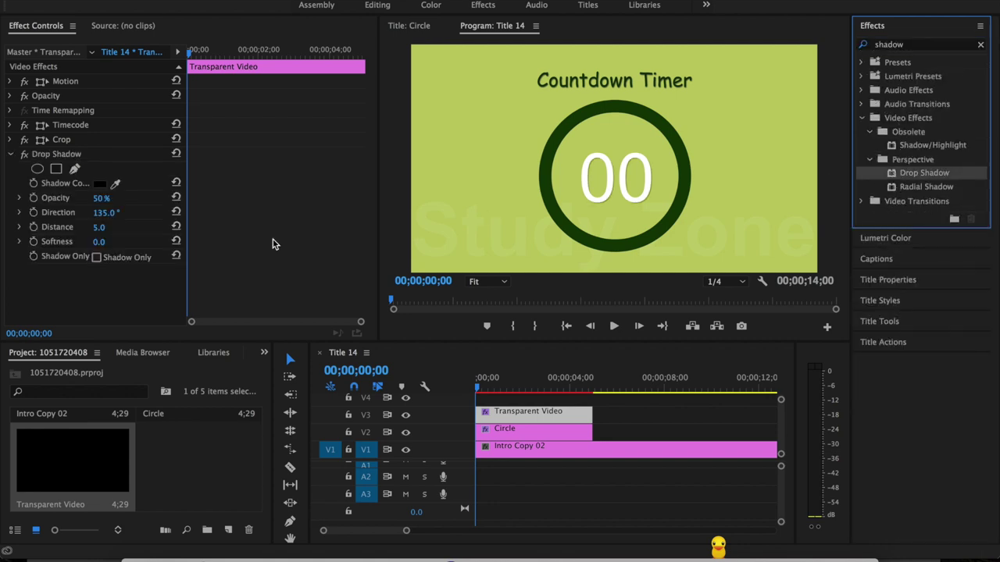
double_click(882, 45)
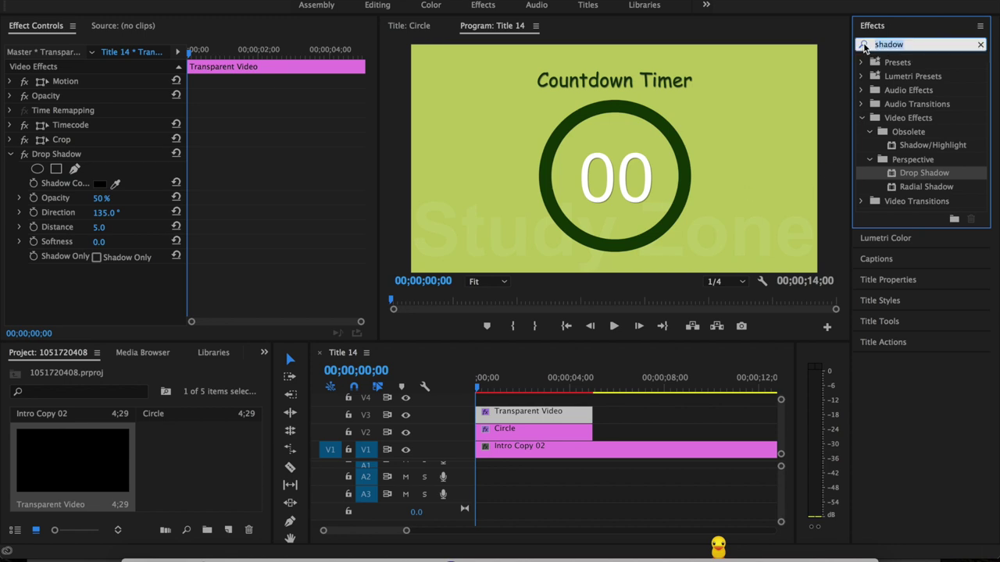
Add a Tint effect to the timer clip, mapping white to dark red B20606
type("tint")
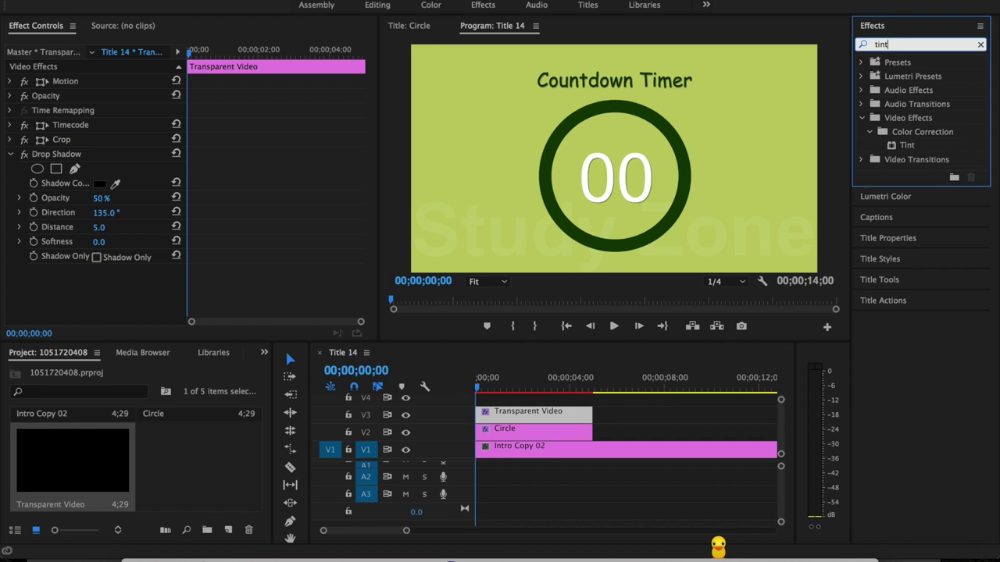
left_click(894, 147)
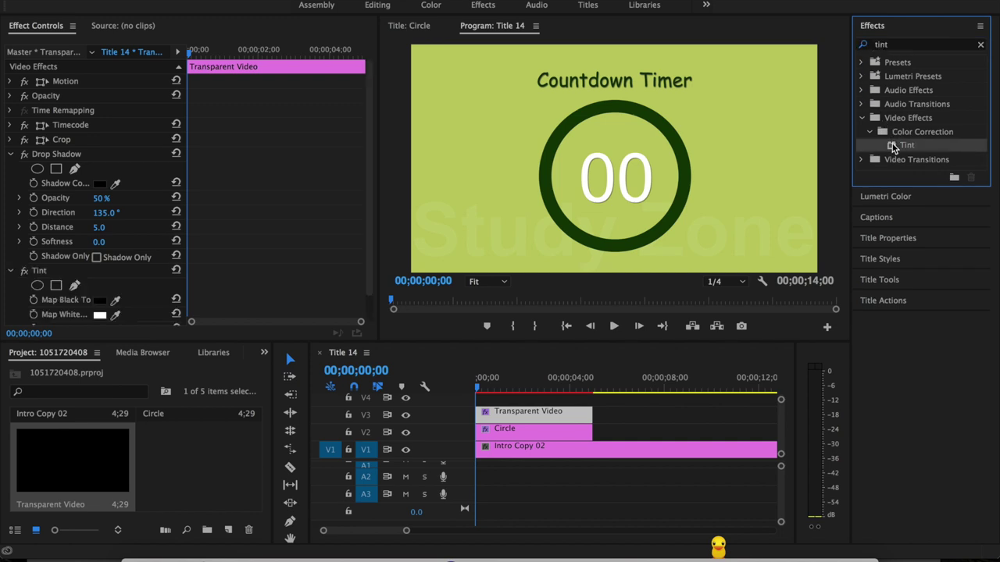
scroll(275, 257, "down", 2)
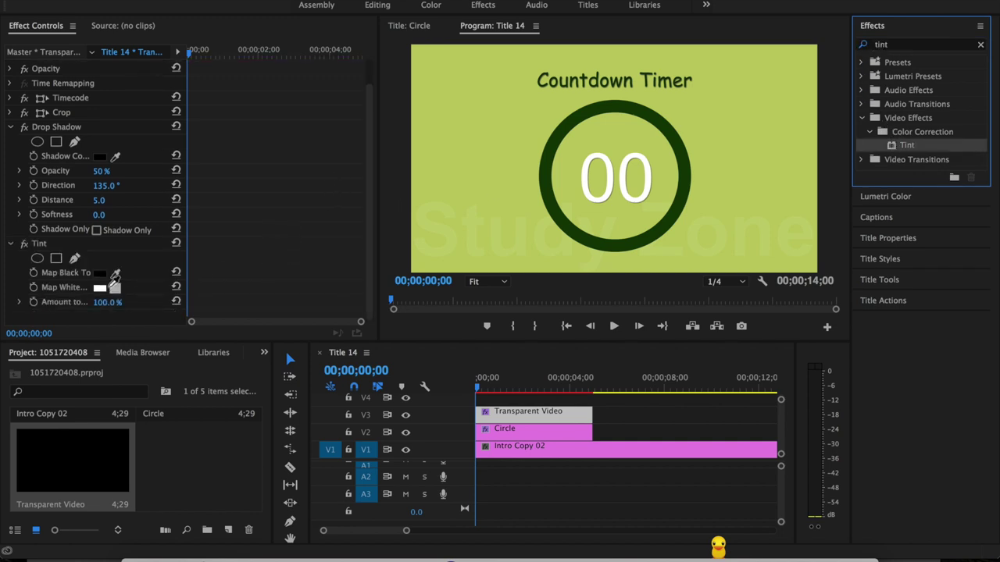
left_click(99, 290)
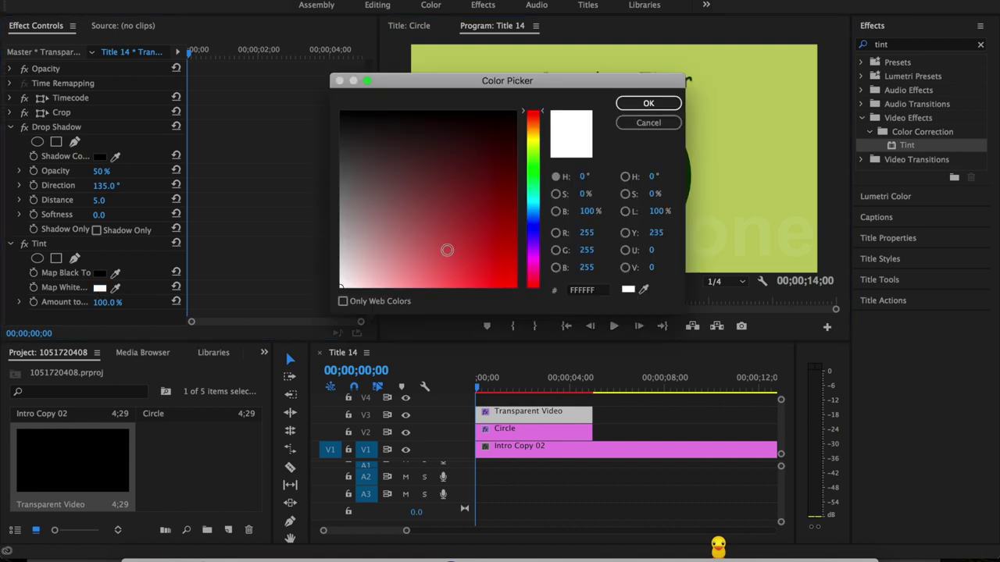
left_click(587, 292)
type("B20606")
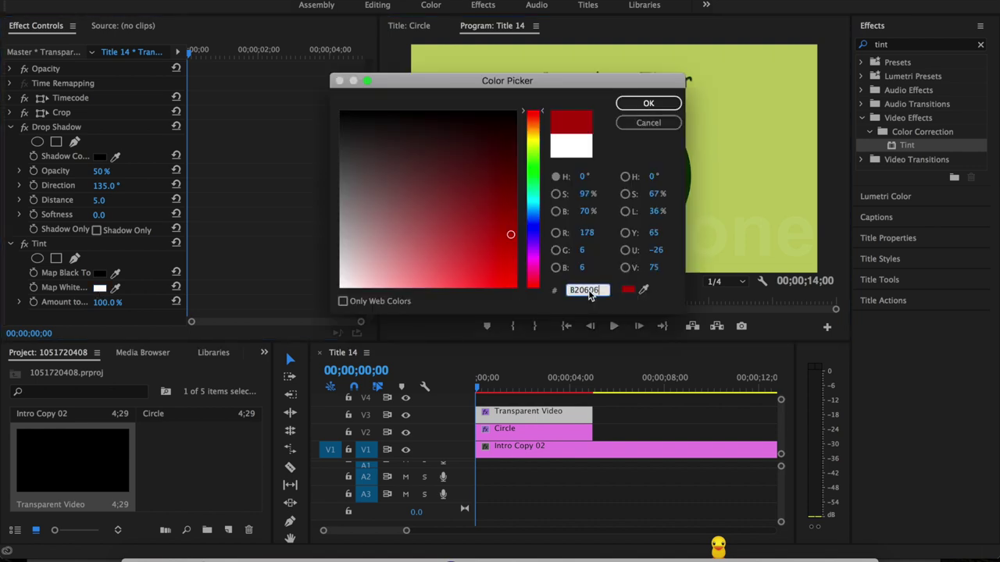
left_click(650, 104)
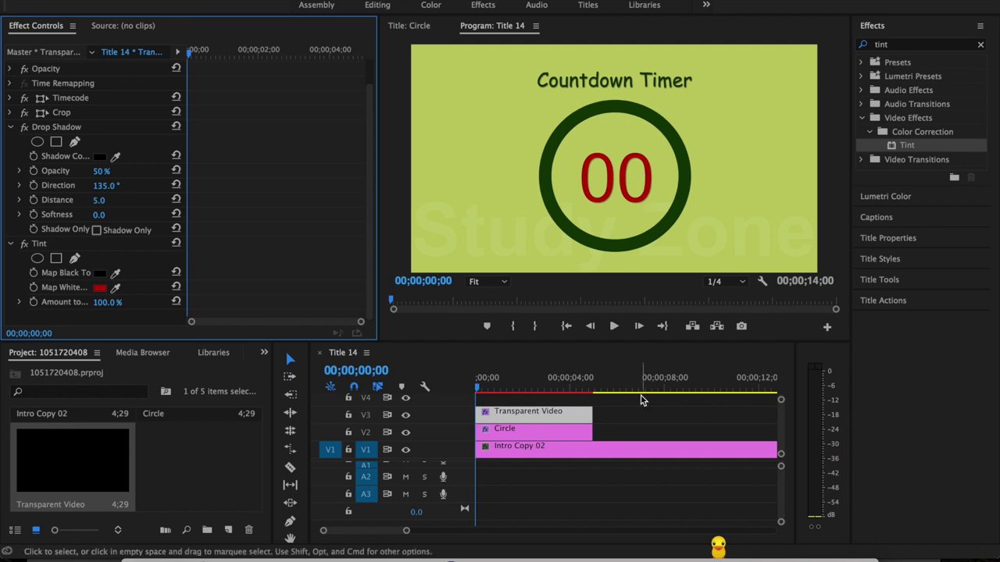
left_click(478, 388)
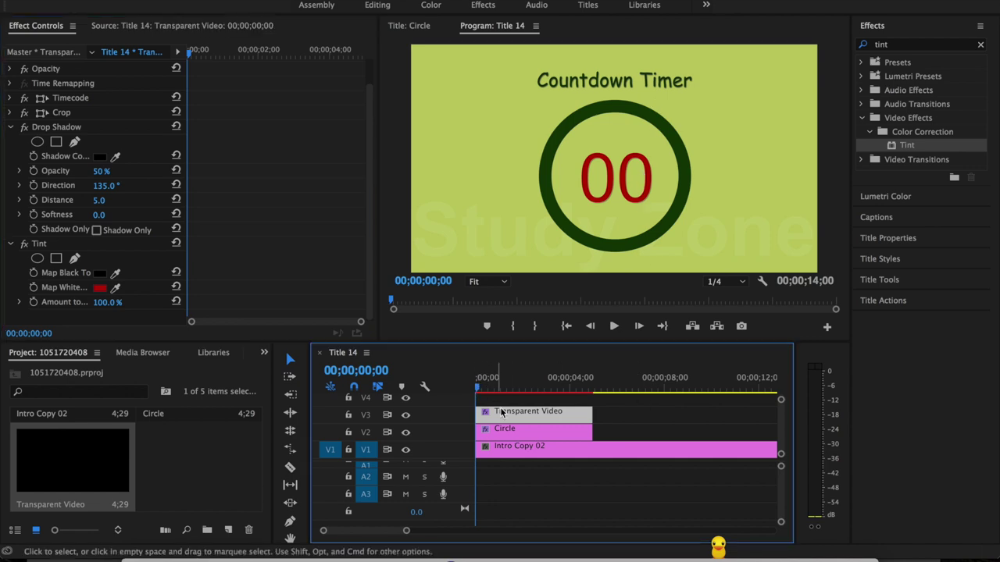
Nest the Transparent Video timer clip as Nested Sequence 09 with the default name
right_click(510, 412)
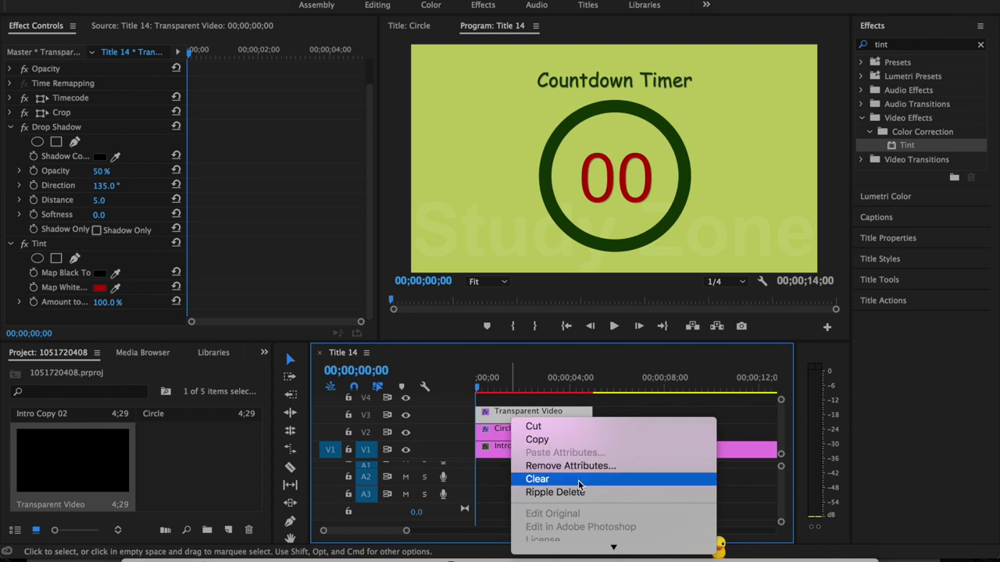
scroll(579, 486, "down", 2)
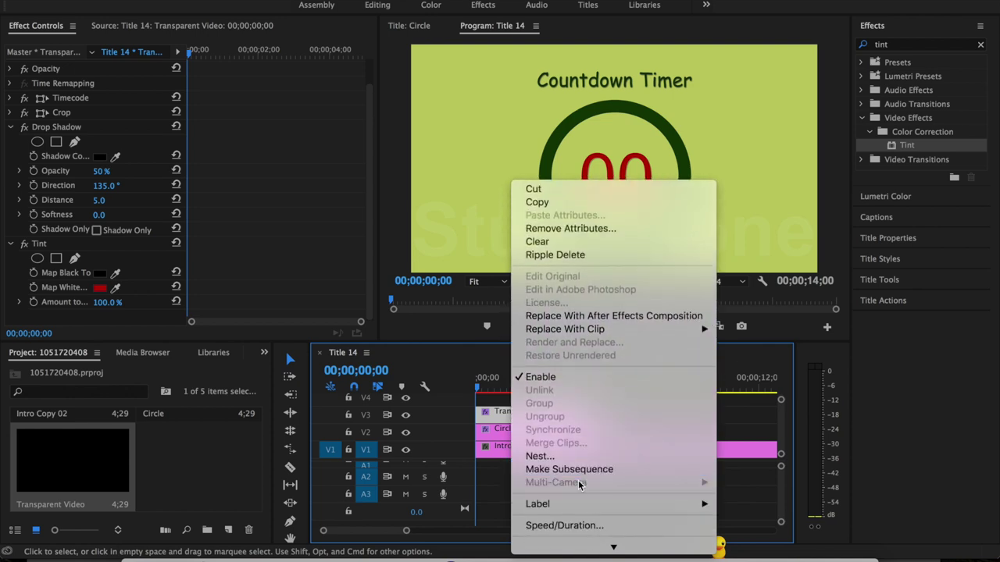
left_click(544, 458)
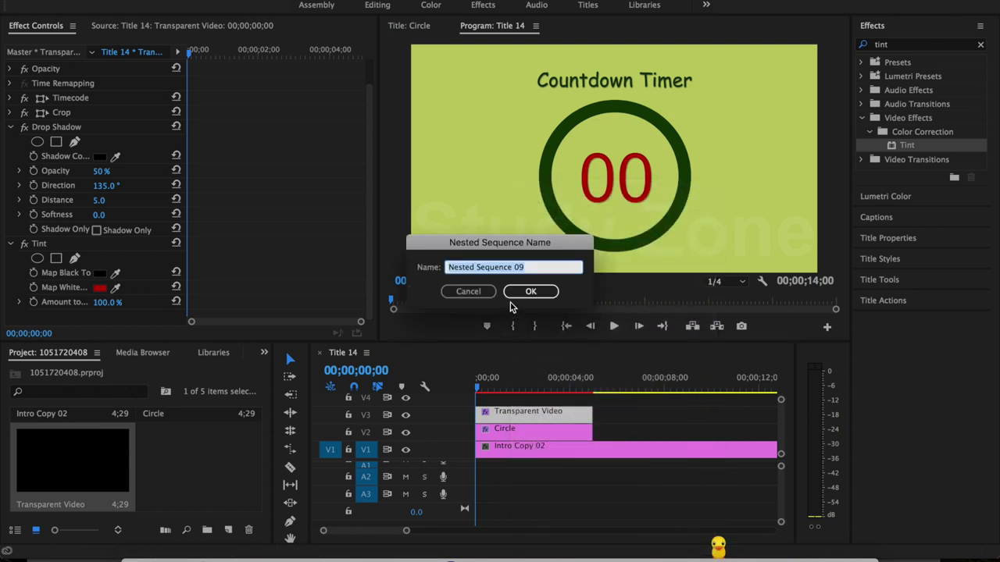
left_click(534, 292)
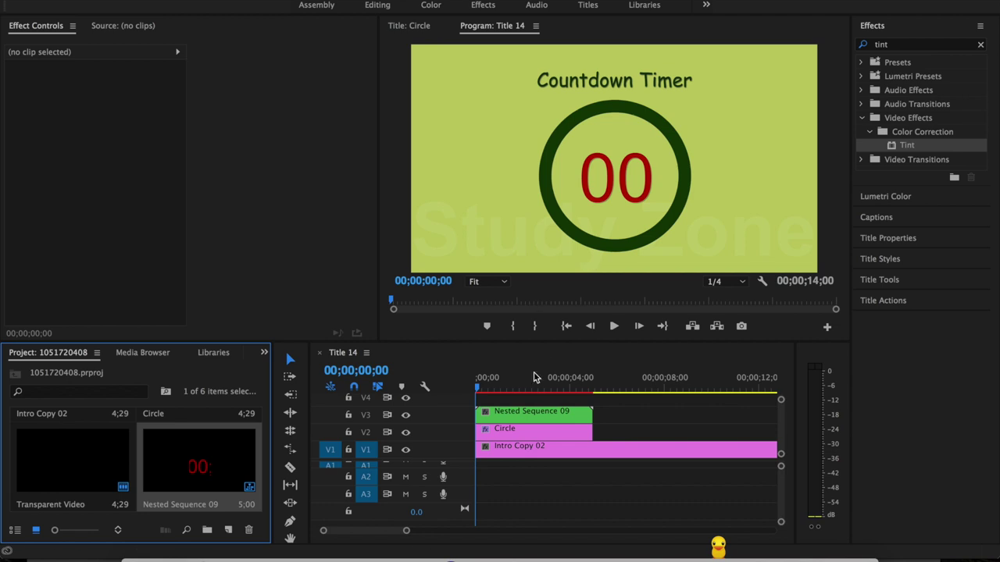
Set Nested Sequence 09 to Reverse Speed and scrub to preview the countdown
right_click(534, 416)
scroll(599, 473, "down", 5)
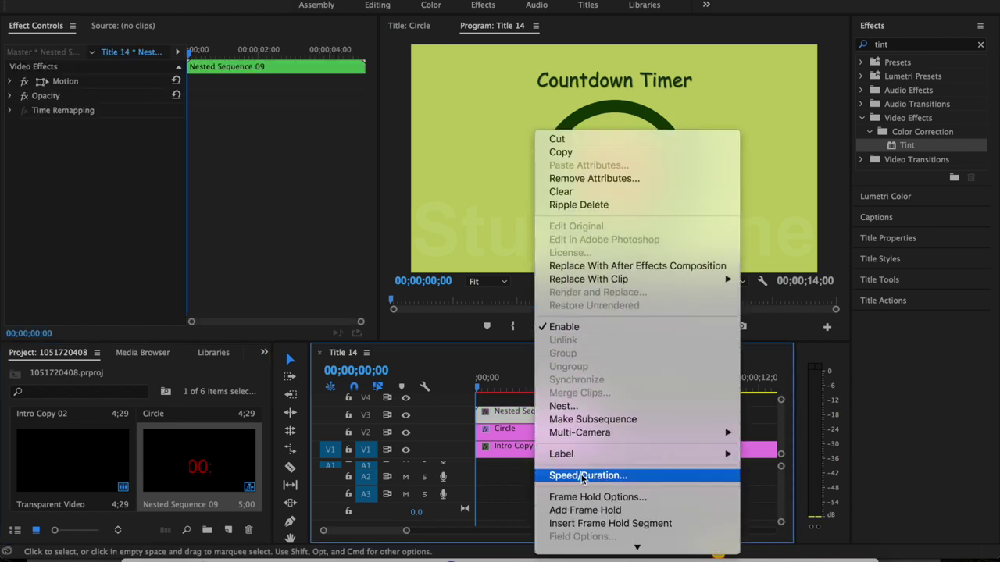
left_click(580, 475)
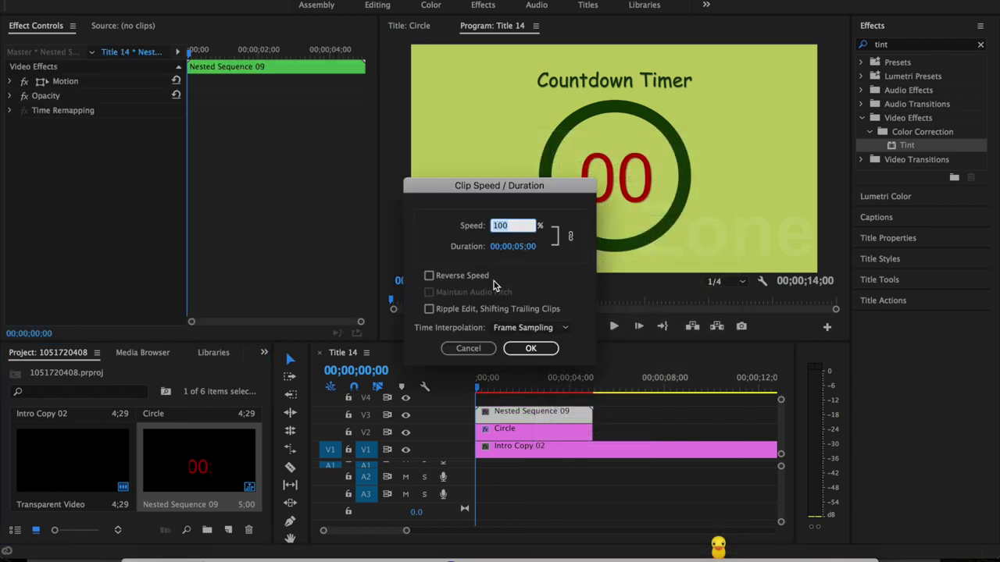
left_click(429, 277)
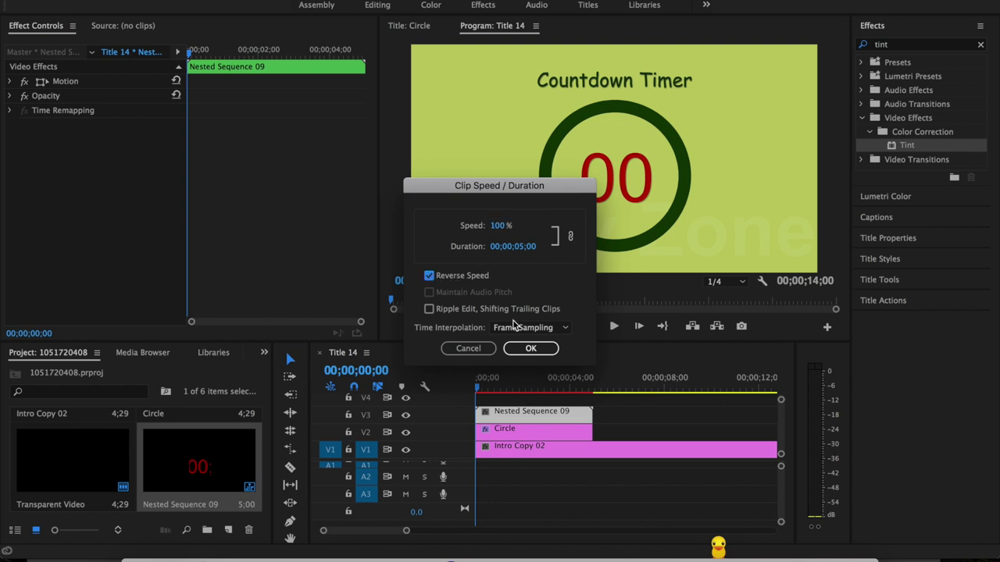
left_click(529, 349)
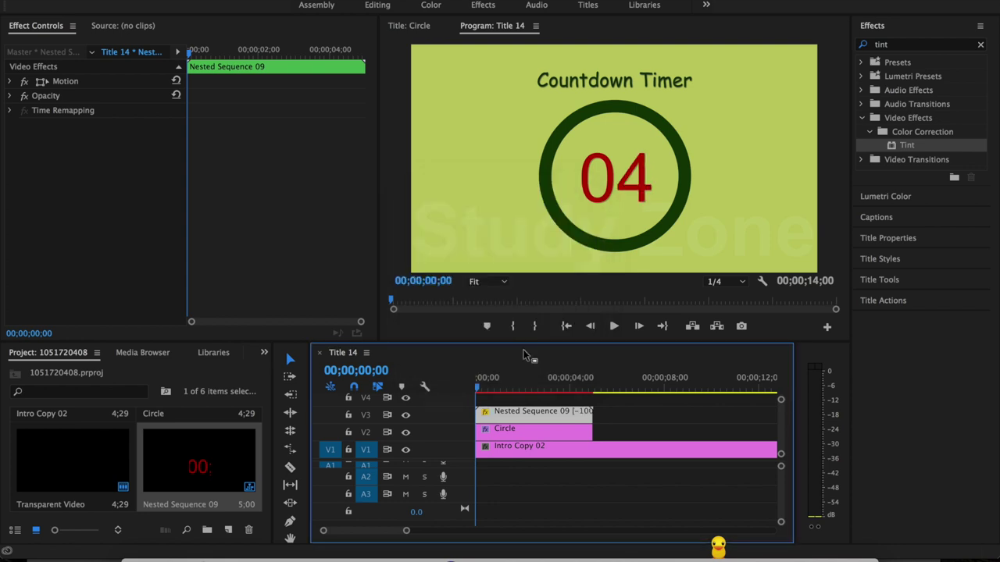
left_click_drag(478, 390, 578, 392)
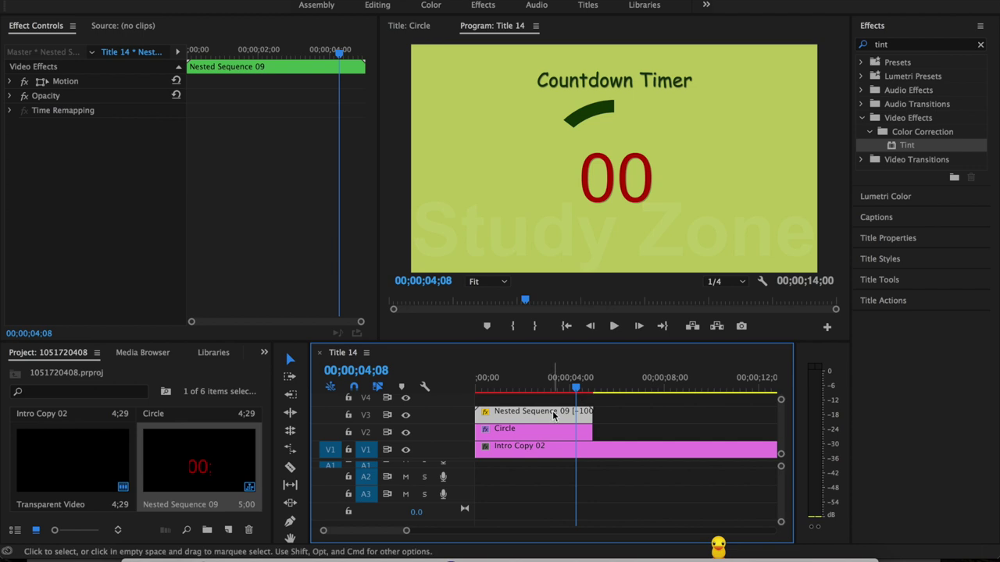
mouse_move(553, 414)
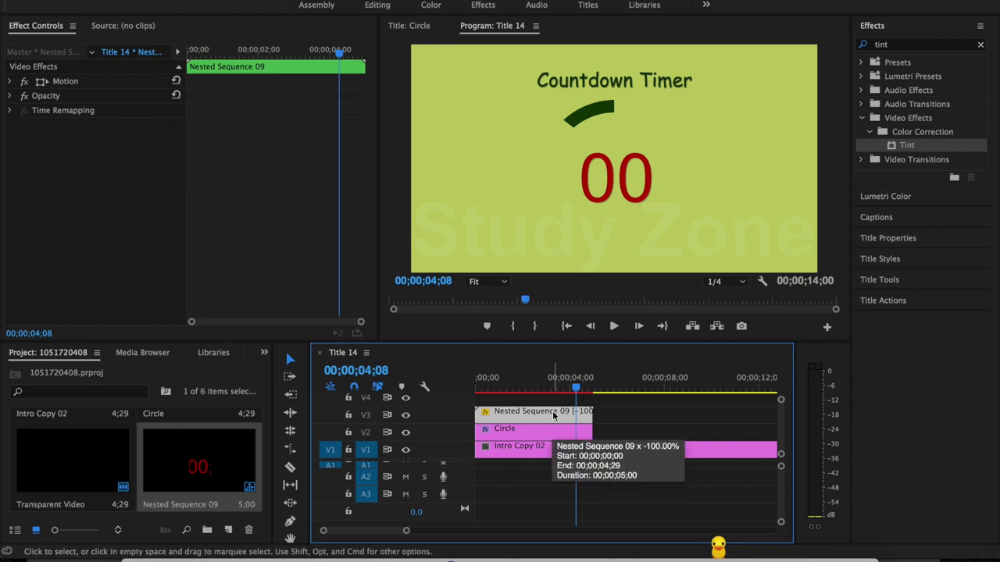
Extend the timer clip inside Nested Sequence 09 to six seconds, then replay Title 14 from the start
double_click(554, 415)
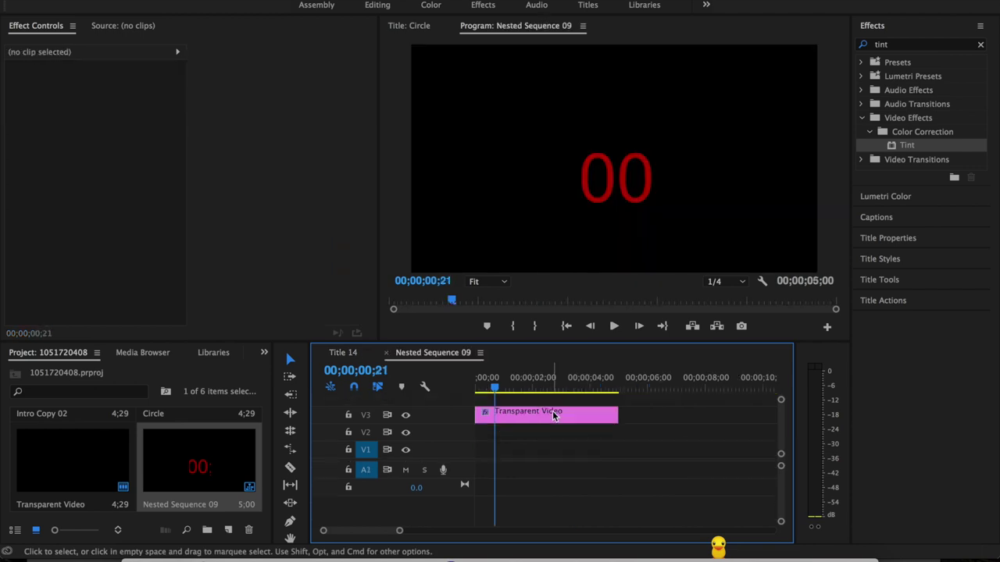
scroll(627, 428, "down", 3)
left_click_drag(512, 418, 680, 415)
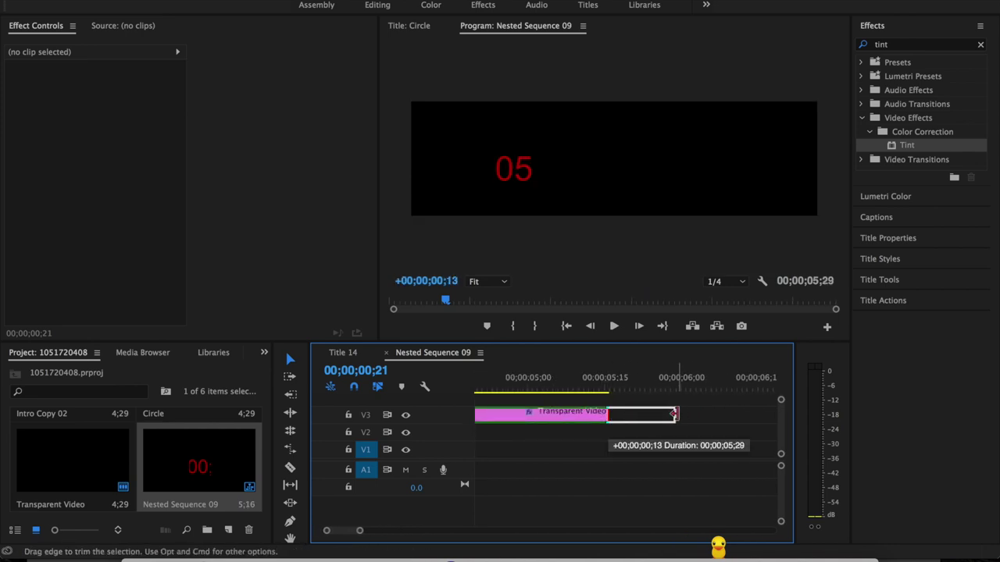
left_click(343, 352)
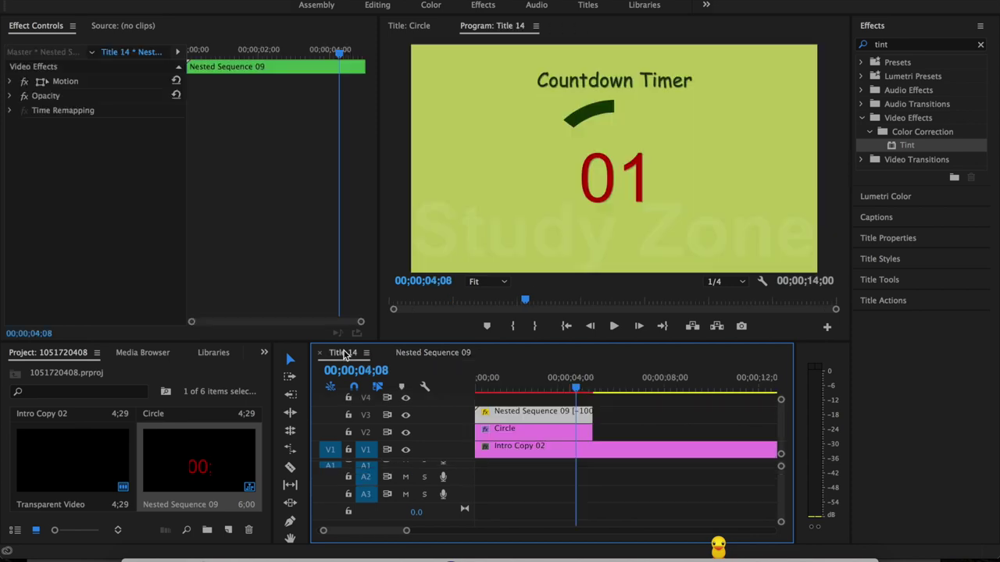
left_click(479, 388)
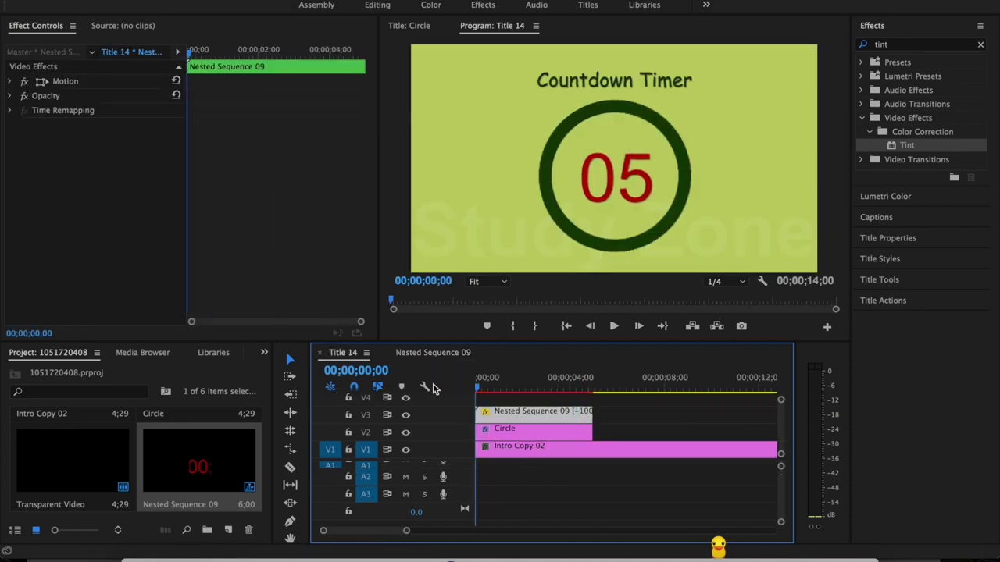
key("space")
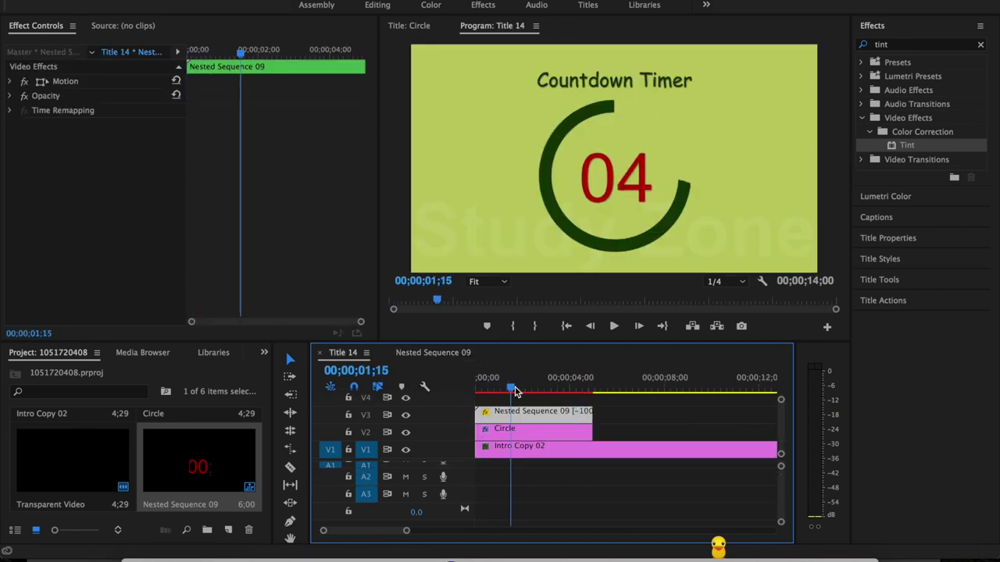
left_click(473, 383)
Drag the ring toward the left of the frame in the Title editor
double_click(531, 428)
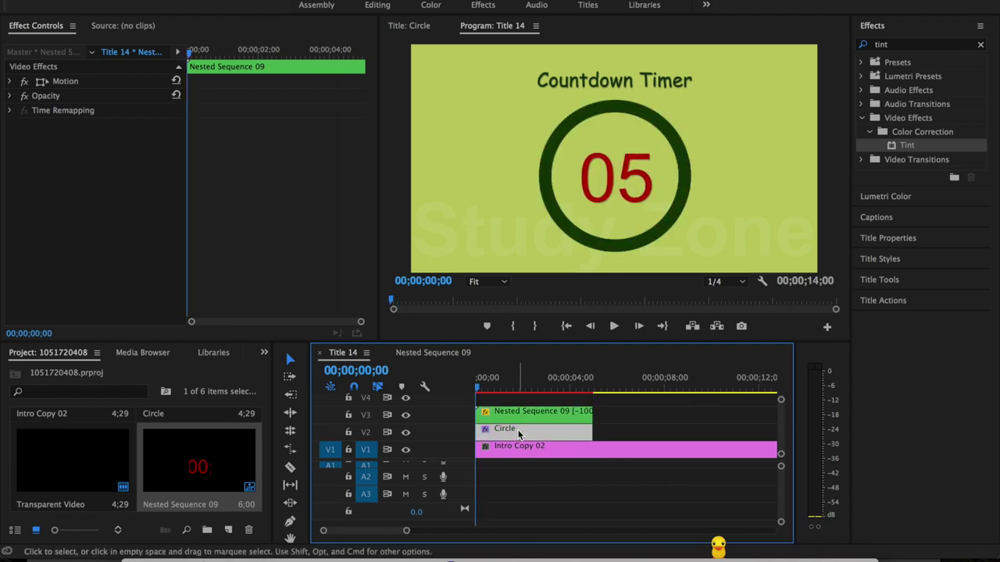
left_click_drag(580, 177, 505, 177)
key("space")
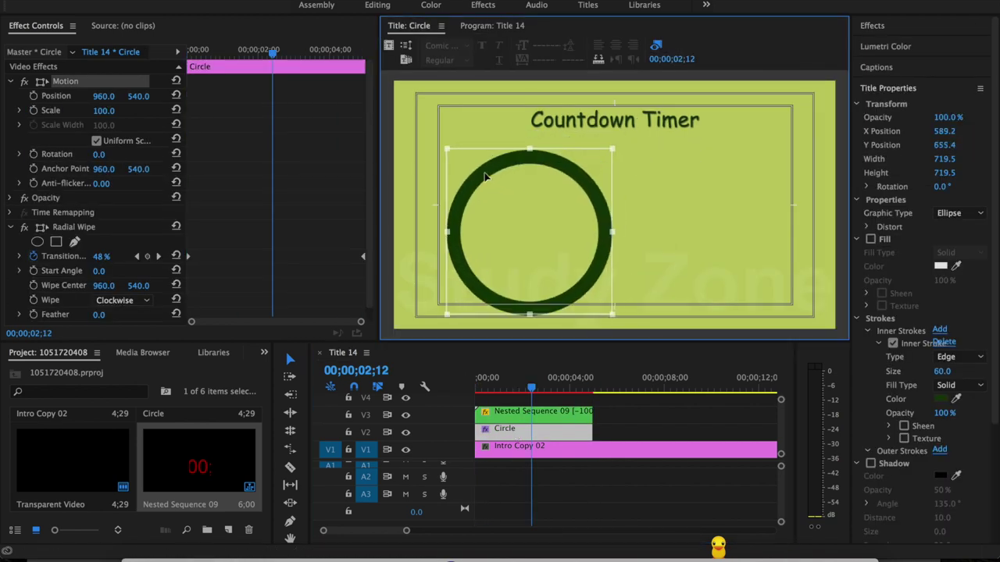
Reposition Nested Sequence 09 to 557, 573 so the red digits sit inside the ring
left_click(532, 411)
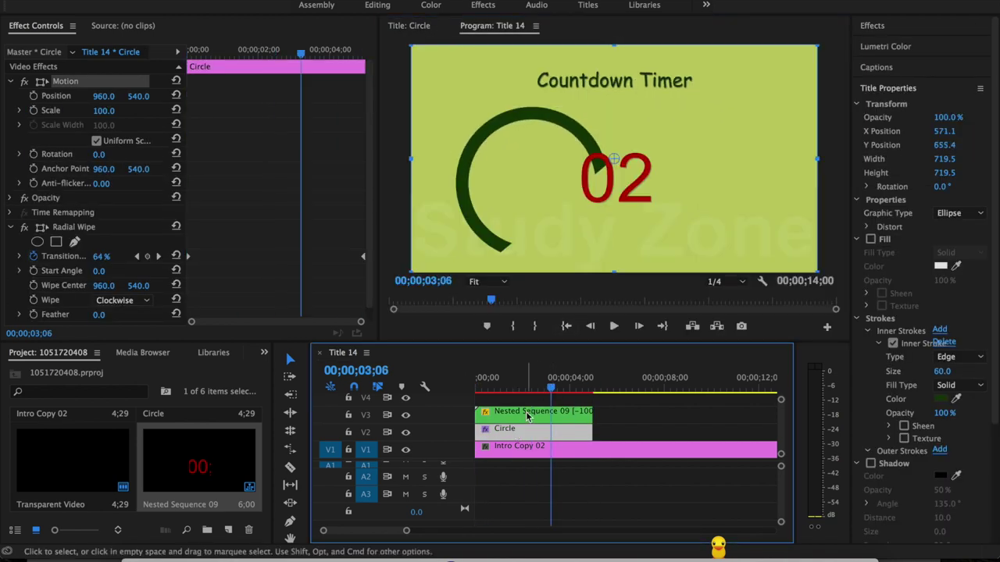
left_click_drag(104, 95, 70, 95)
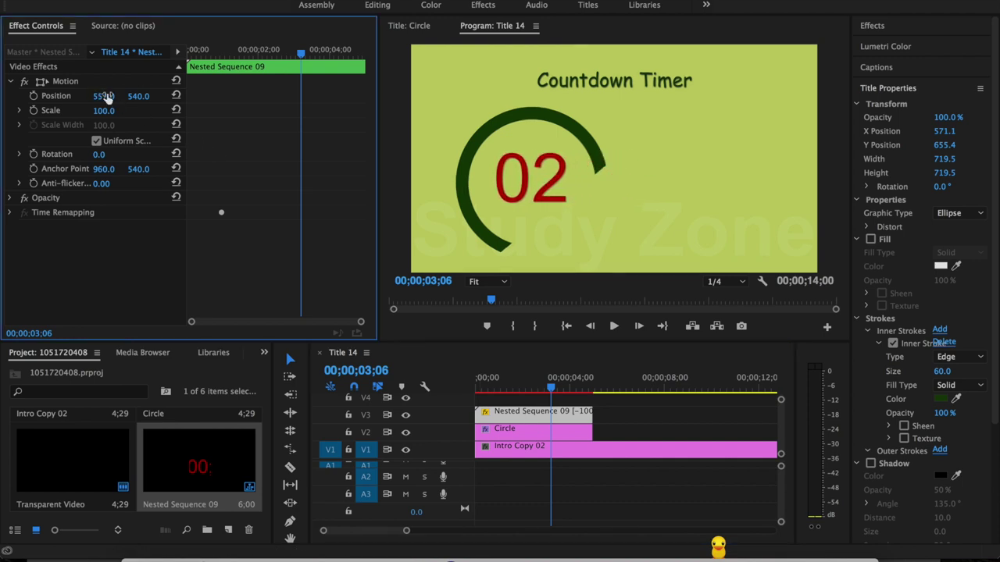
left_click_drag(140, 95, 146, 95)
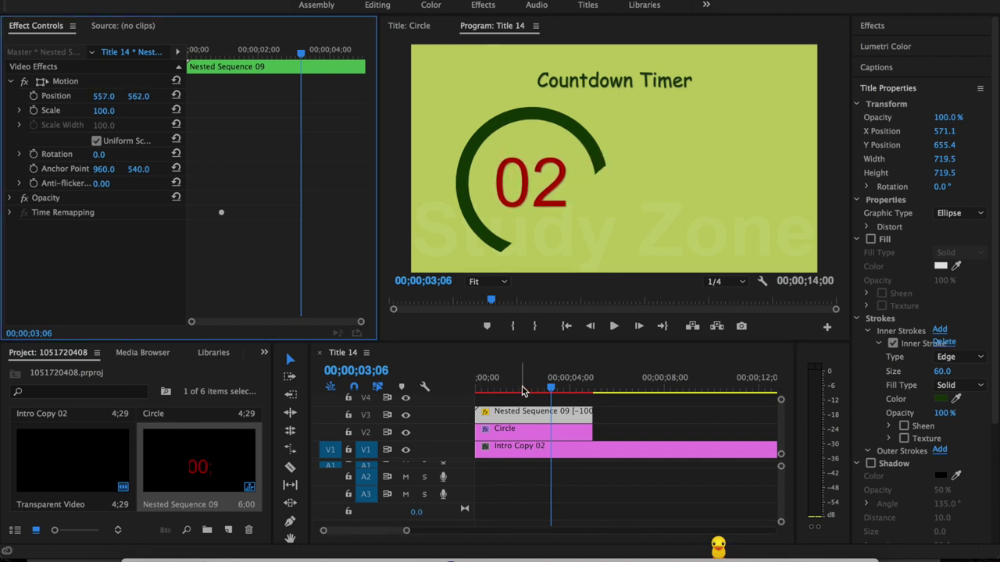
left_click(534, 389)
left_click_drag(534, 389, 564, 382)
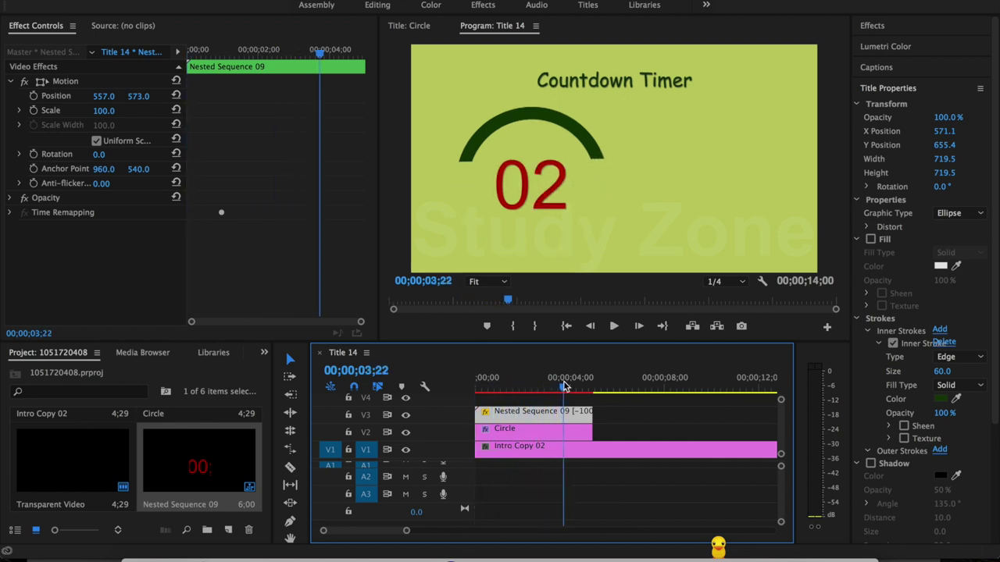
Lock track V3 and set the ring's Title Properties position to X 570, Y 650
left_click(536, 430)
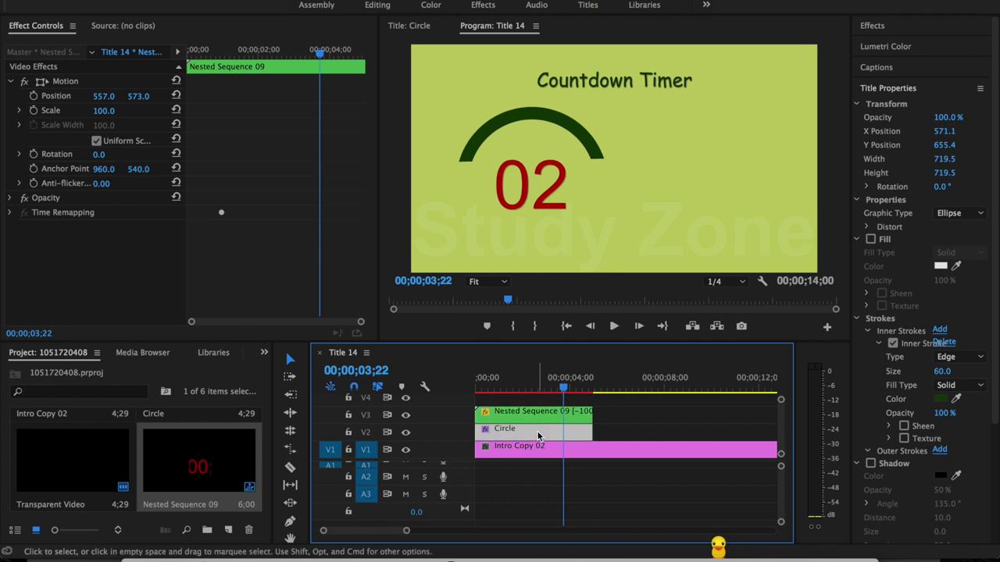
left_click(348, 415)
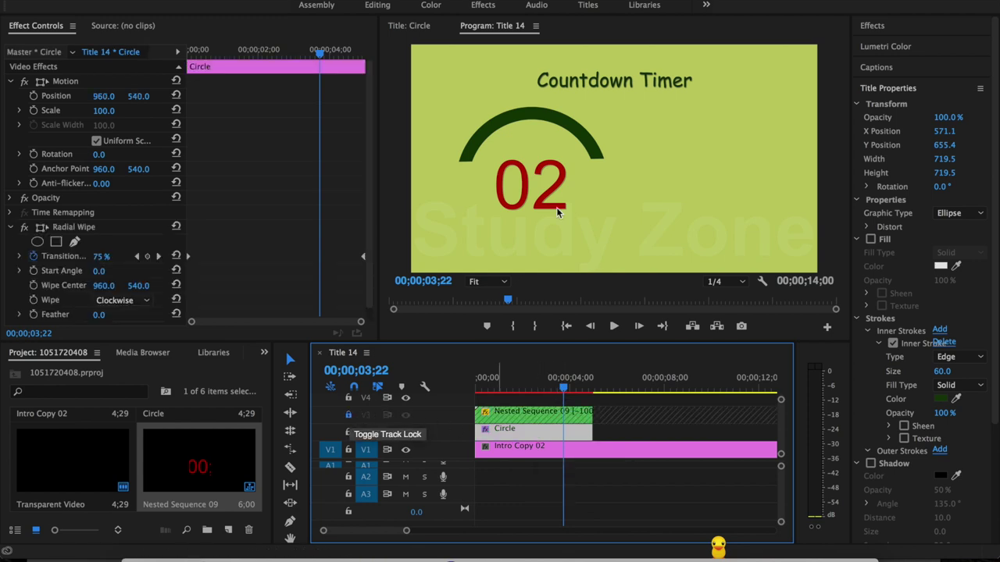
left_click(590, 148)
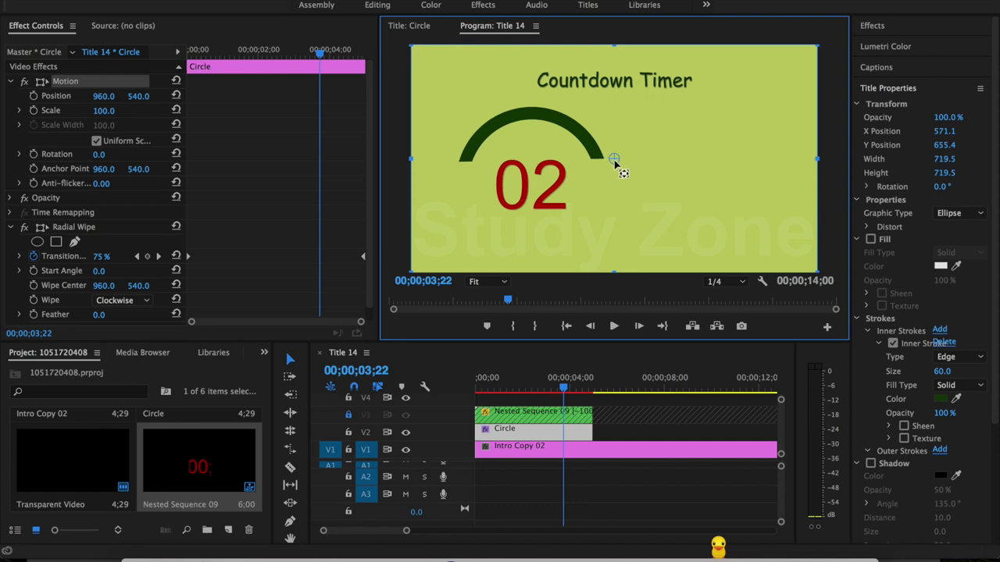
left_click(946, 130)
type("570")
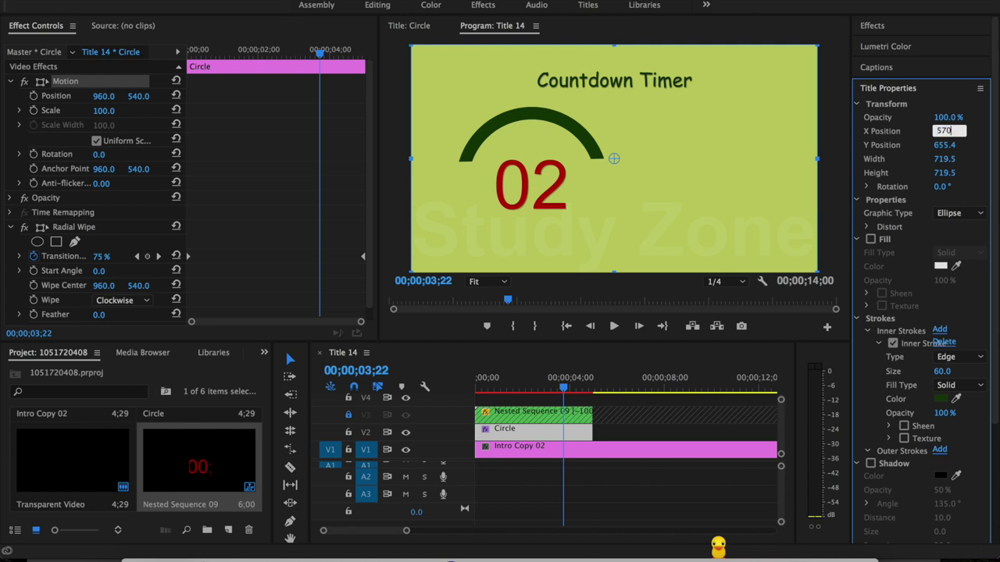
key("Tab")
key("BackSpace")
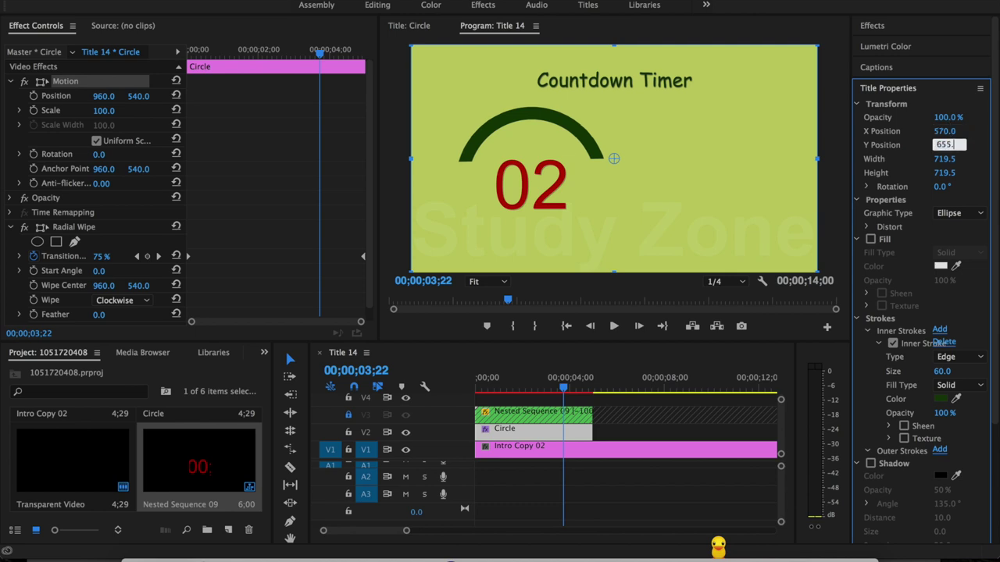
type("0")
key("Return")
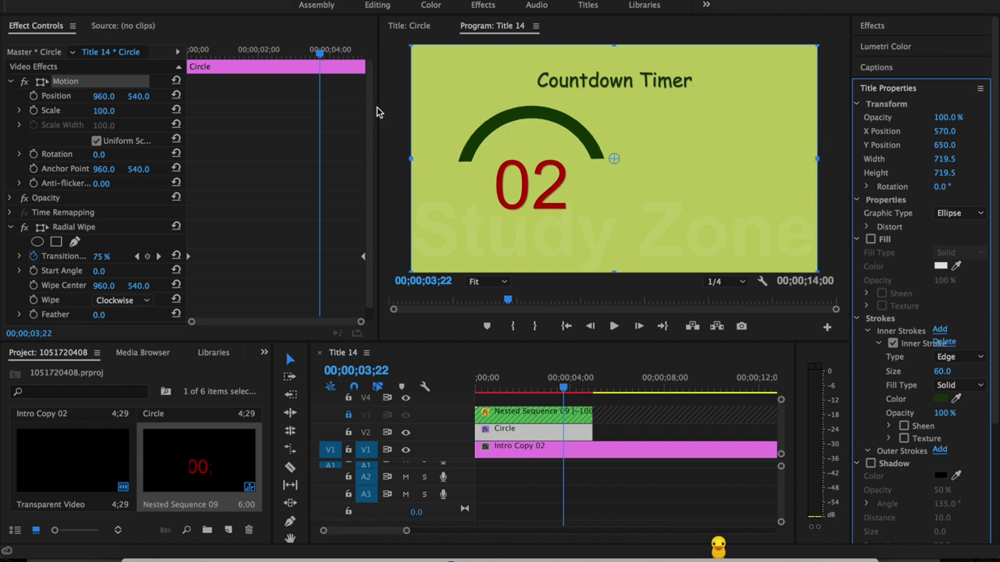
left_click(947, 131)
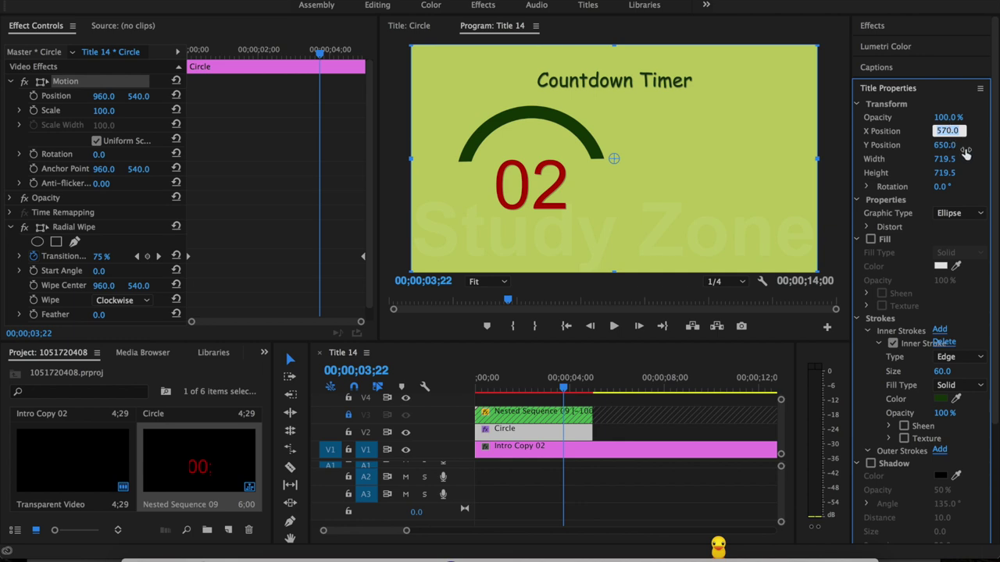
left_click(106, 95)
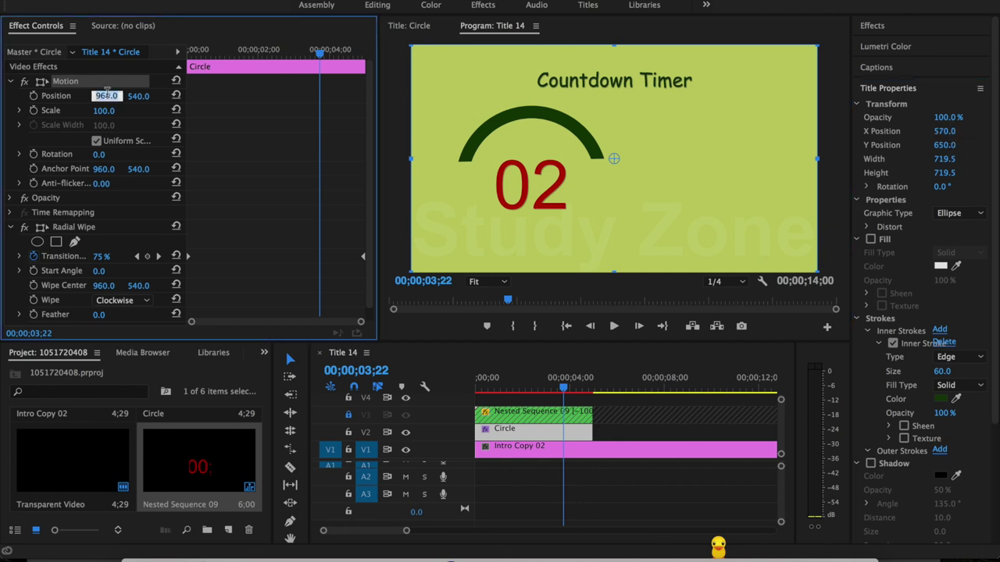
Set the ring's Position and Anchor Point both to 570, 650 in Effect Controls
type("570")
key("Tab")
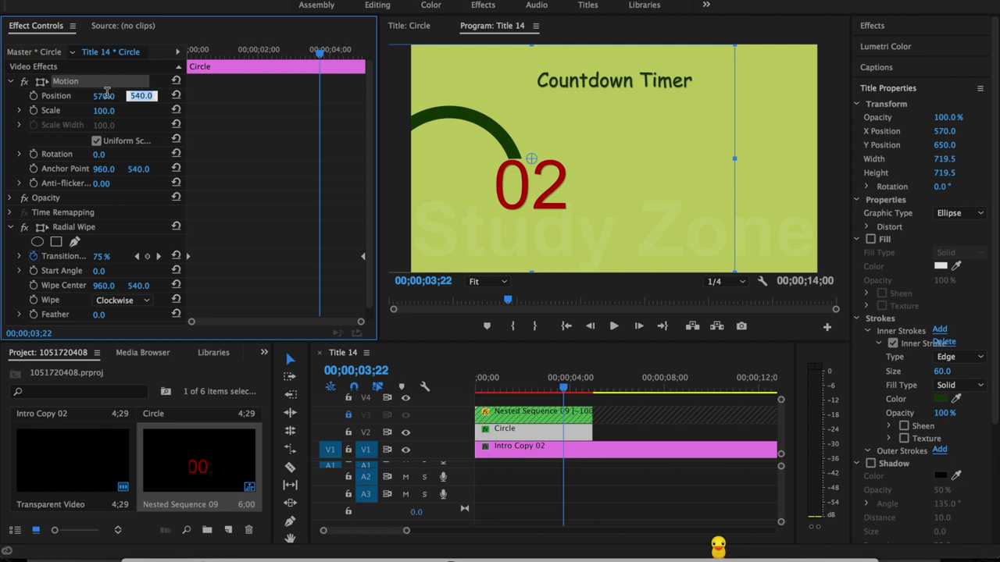
type("650")
key("Tab")
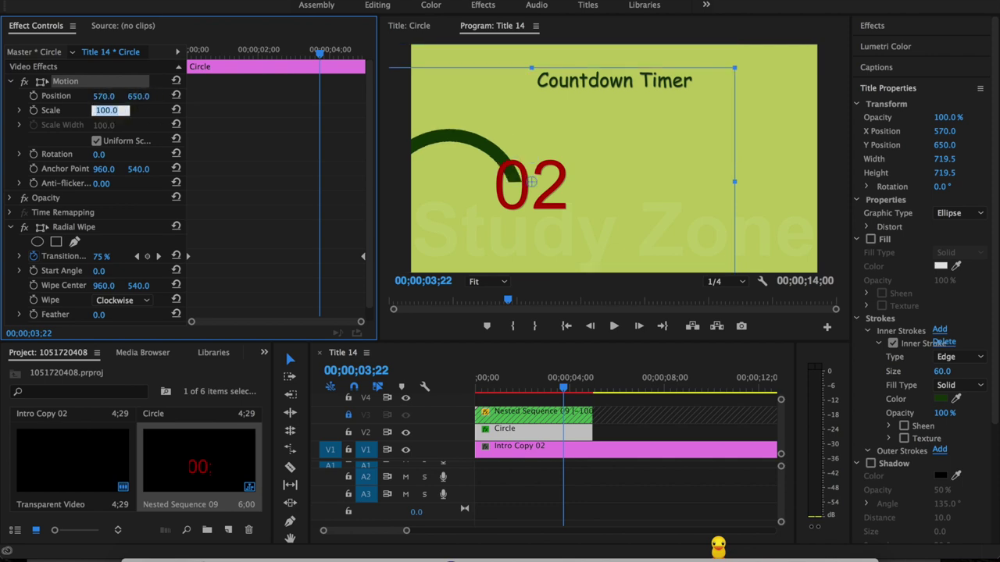
left_click(107, 169)
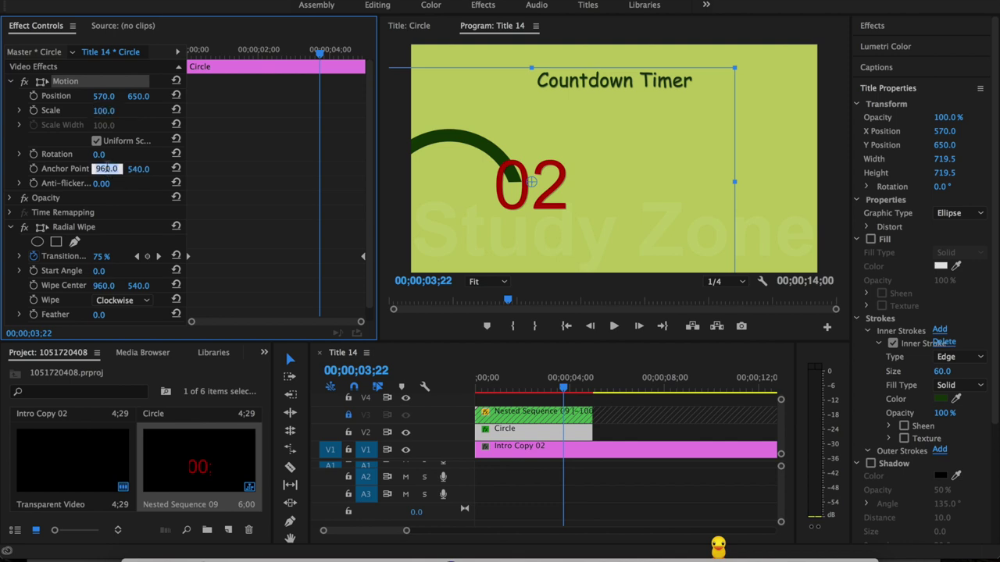
type("570.0")
key("Tab")
type("650.0")
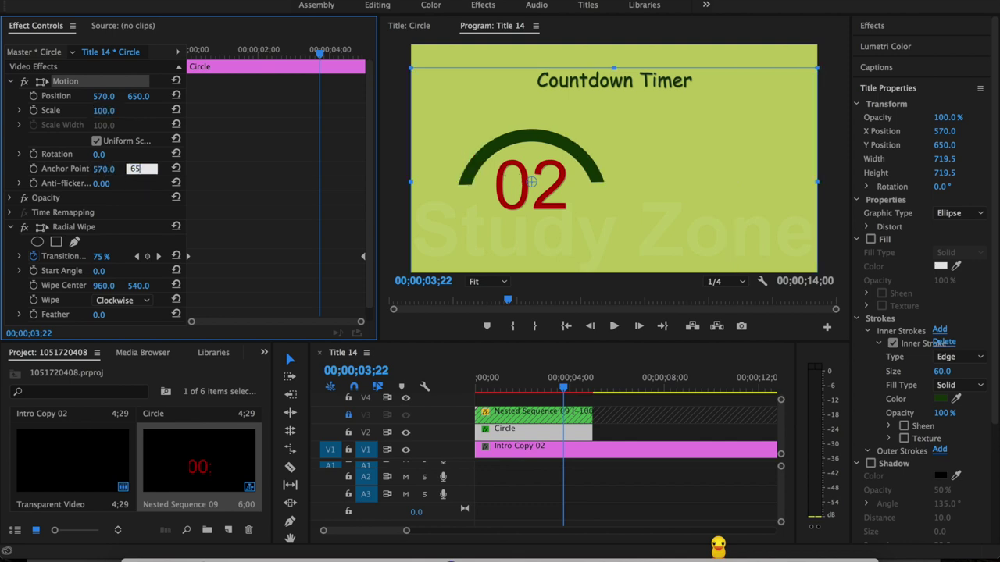
key("Tab")
type("0.00")
Set the Radial Wipe centre to 570, 650 and scrub to check the wipe
left_click(107, 286)
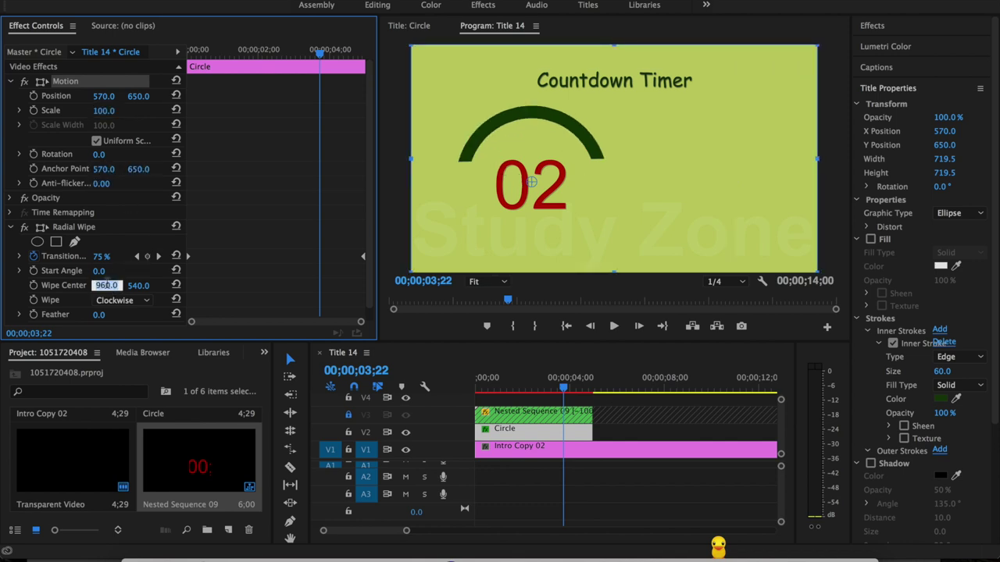
type("570.0")
key("Tab")
type("65")
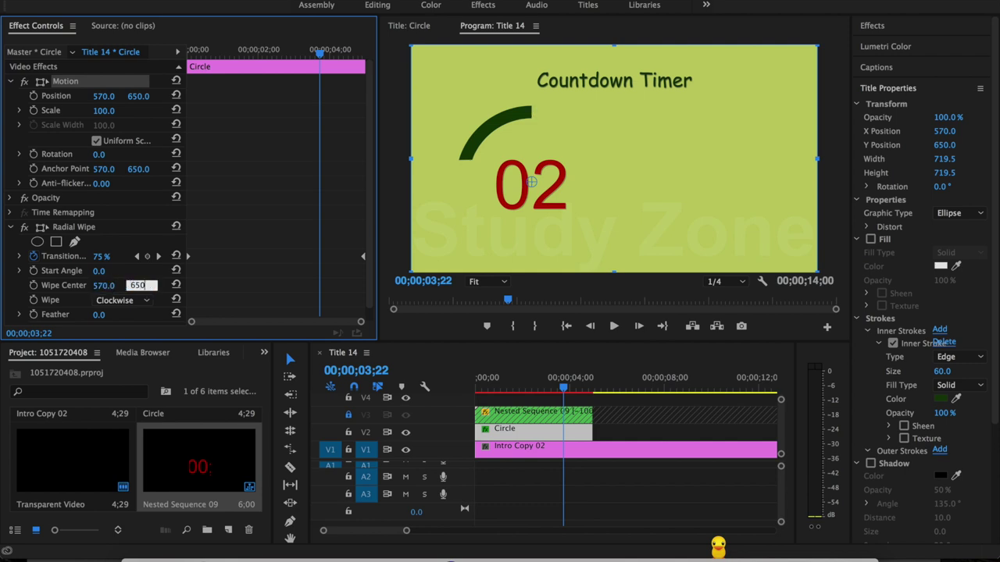
key("Return")
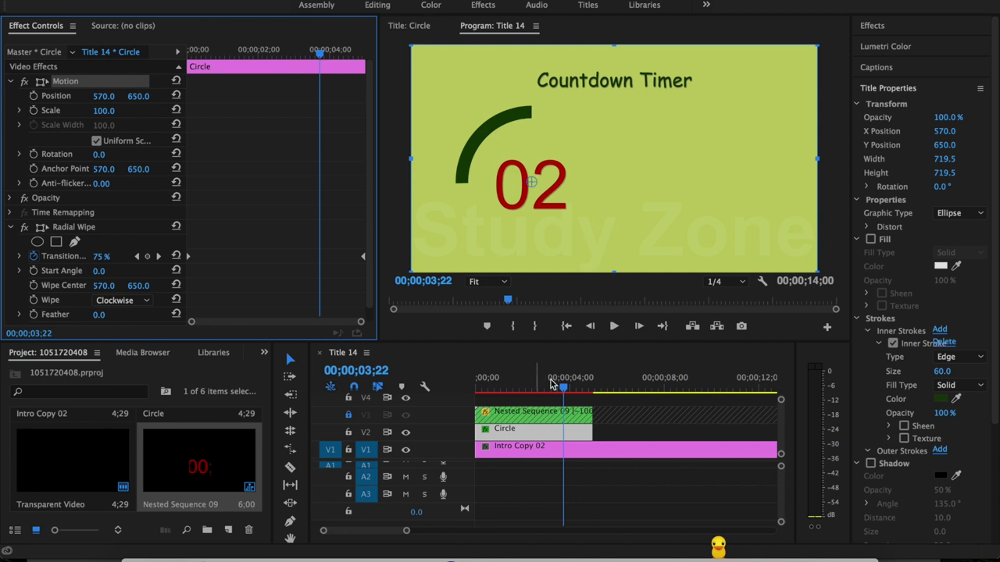
left_click(533, 385)
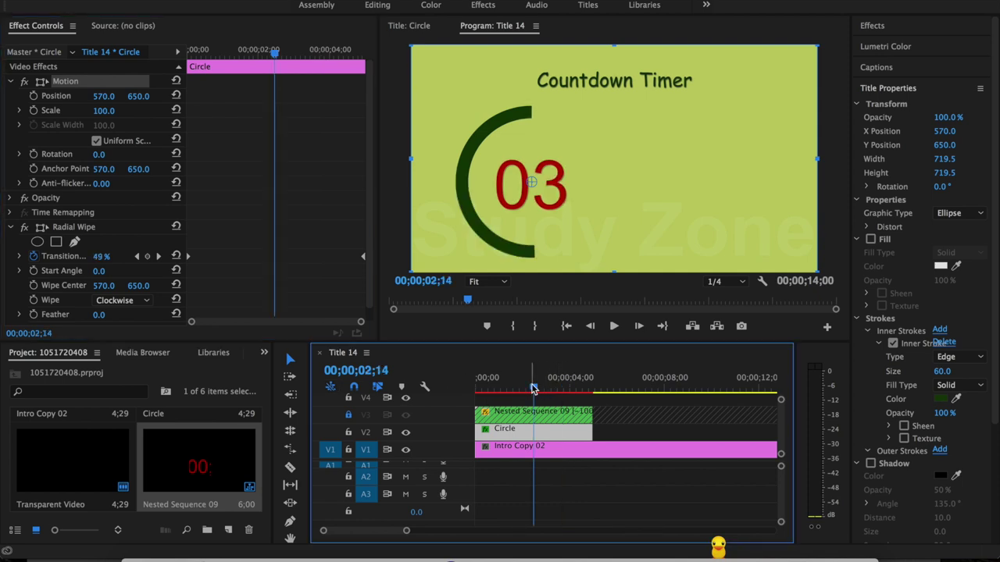
mouse_move(532, 391)
left_mouse_down()
mouse_move(478, 391)
mouse_move(559, 386)
left_mouse_up()
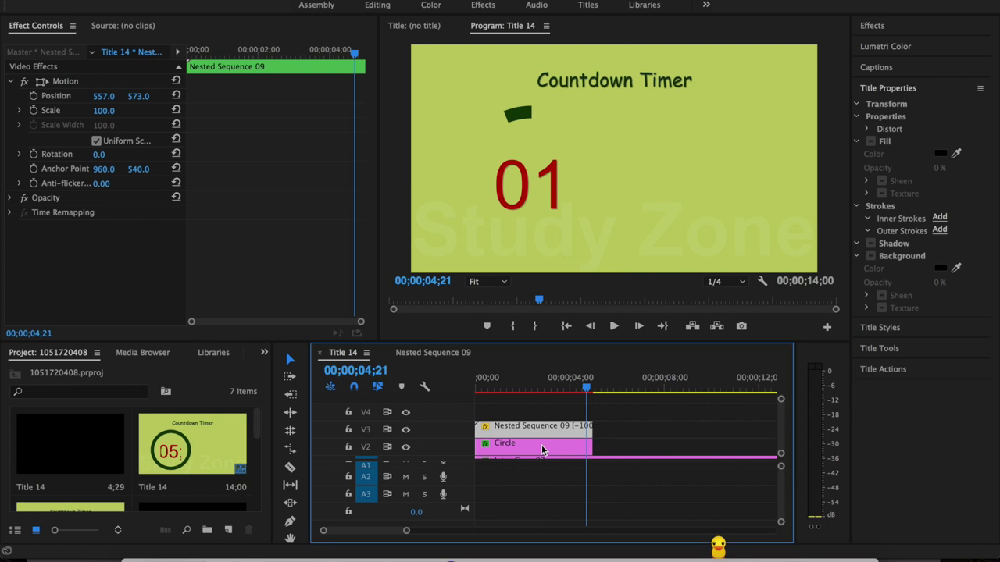
Copy the Circle clip to V4 and move its ring right to 1367.3, 650
left_click(541, 445)
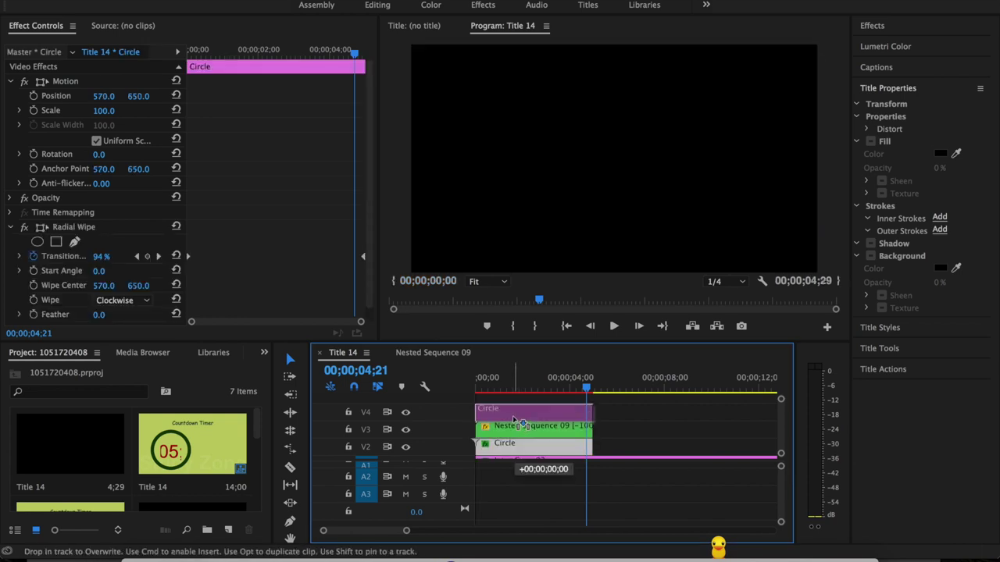
left_click_drag(516, 453, 517, 408)
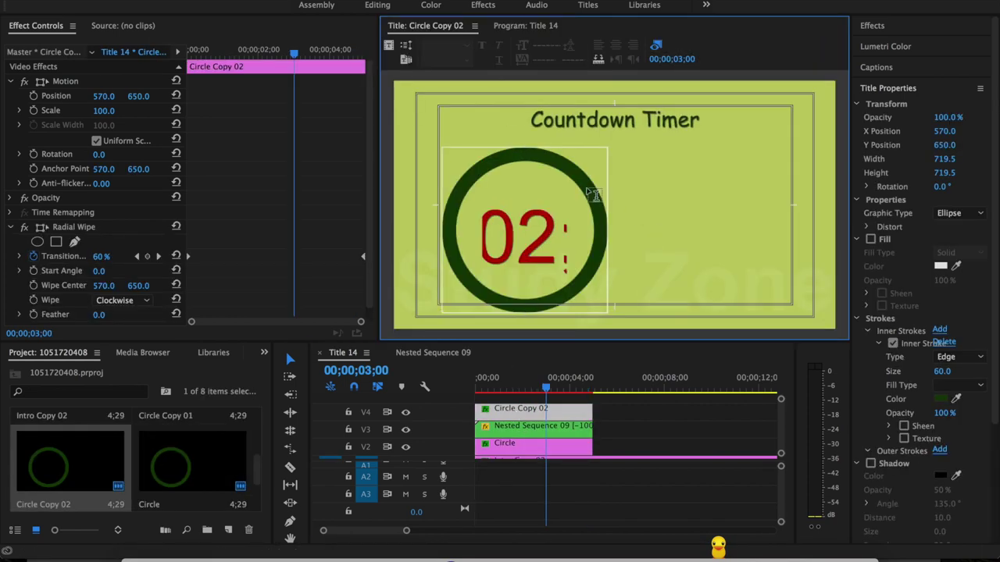
mouse_move(594, 194)
left_mouse_down()
mouse_move(794, 208)
mouse_move(784, 208)
left_mouse_up()
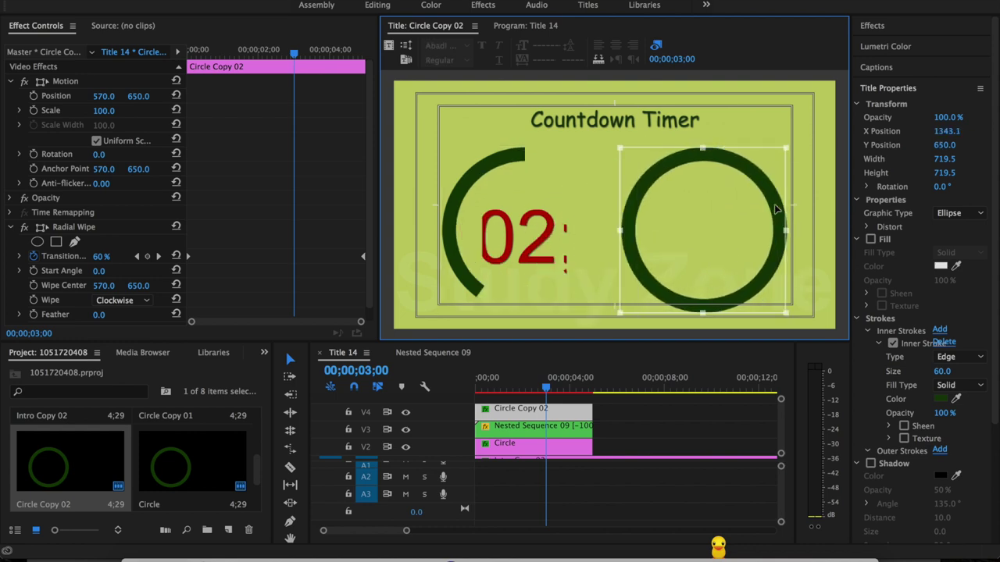
left_click_drag(785, 208, 783, 208)
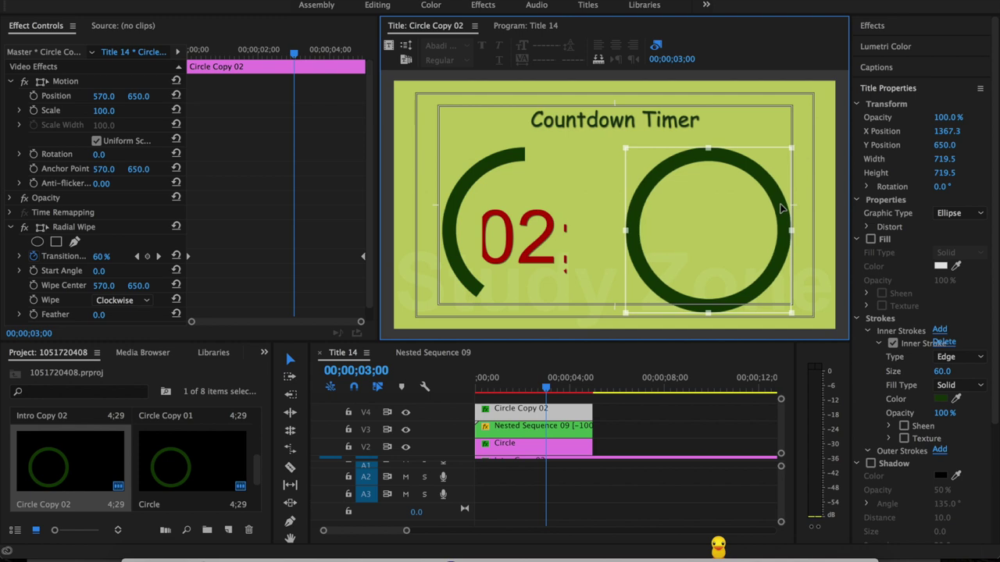
Preview both rings, then import SZ_Logo.png from Finder into the Project panel
left_click(559, 390)
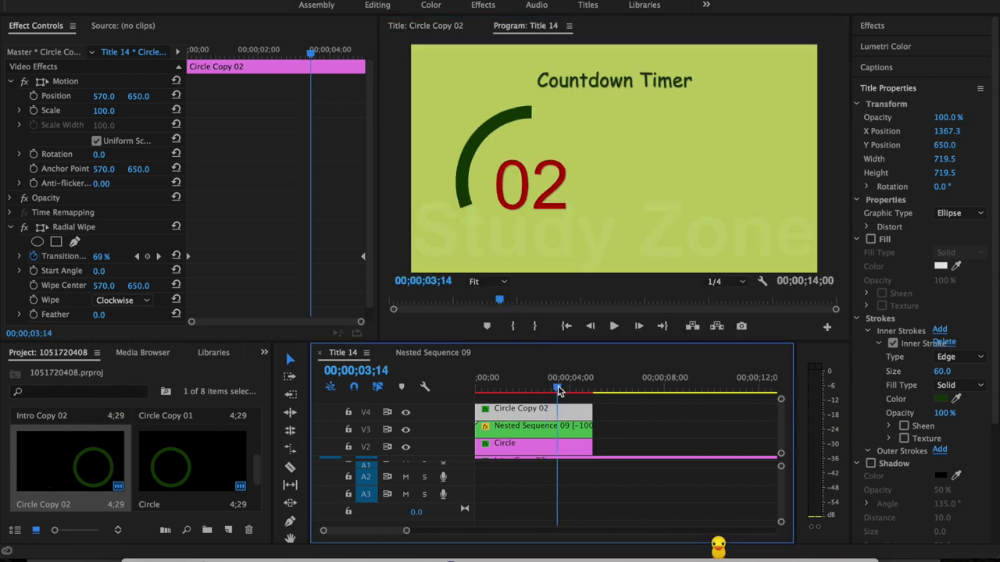
left_click_drag(569, 390, 547, 390)
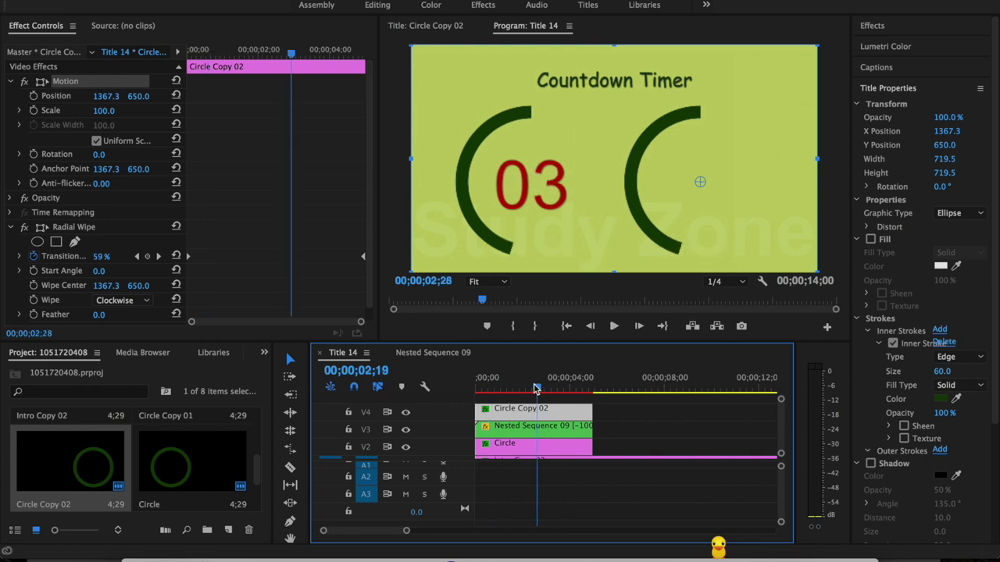
left_click_drag(547, 391, 524, 391)
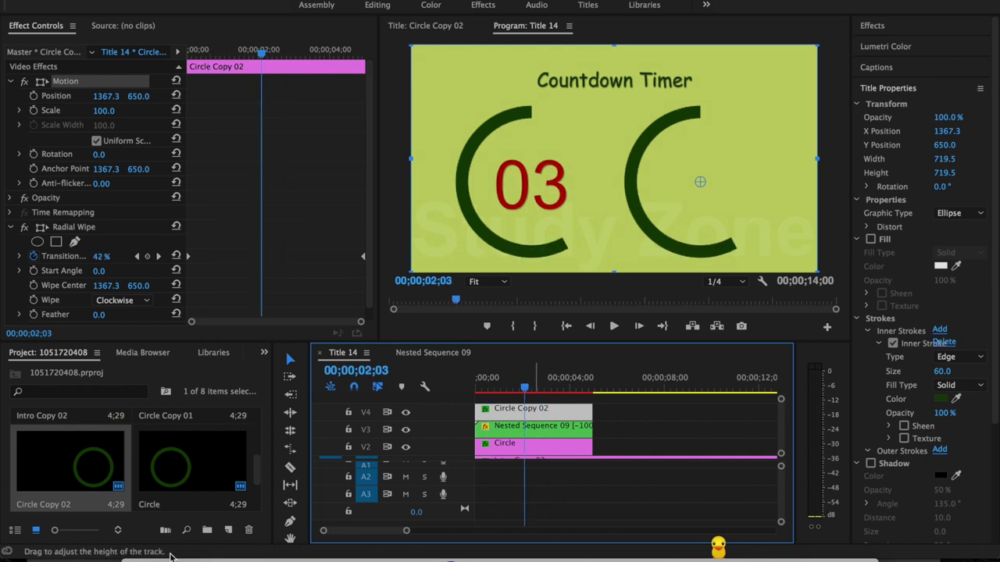
left_click(138, 553)
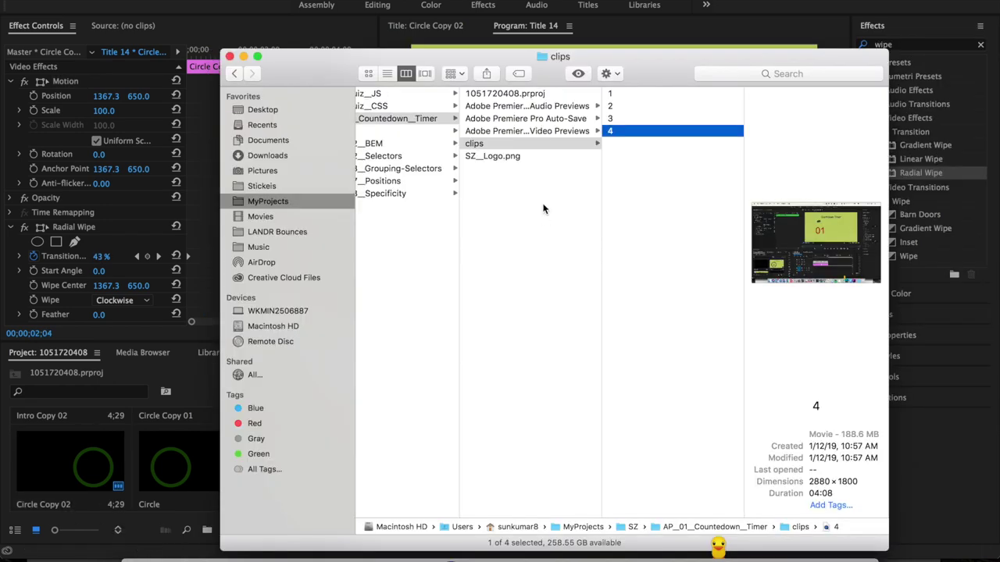
left_click_drag(491, 156, 132, 477)
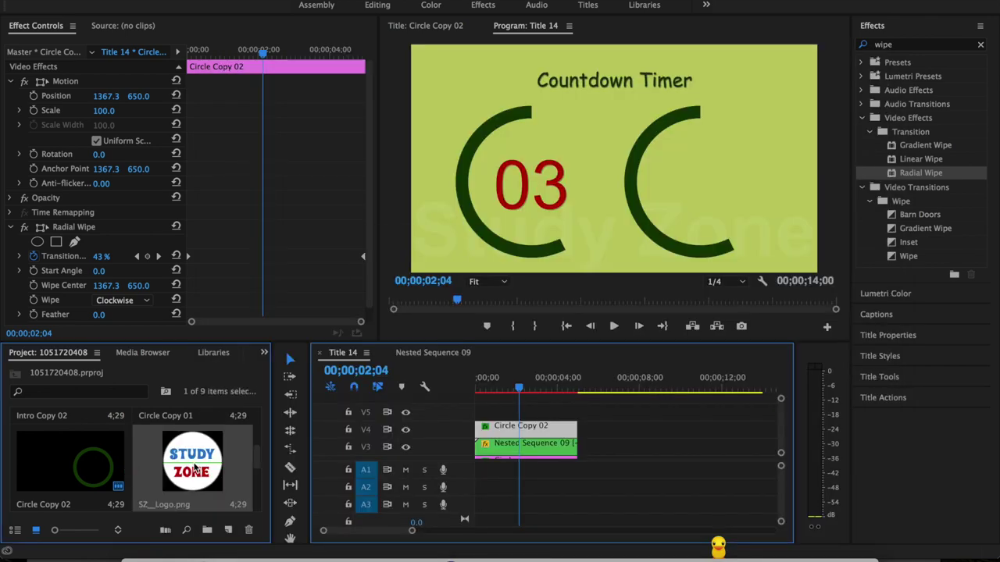
Place SZ_Logo.png on V5, trimmed to the rings, at position 1369, 650 with scale 116
left_click_drag(195, 467, 496, 413)
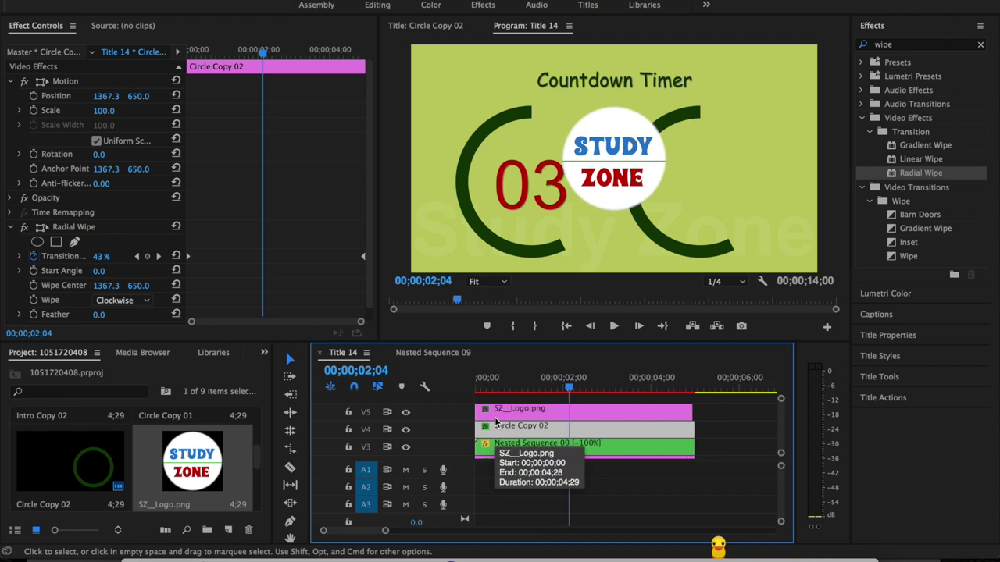
left_click_drag(691, 412, 694, 412)
left_click(104, 96)
type("1266")
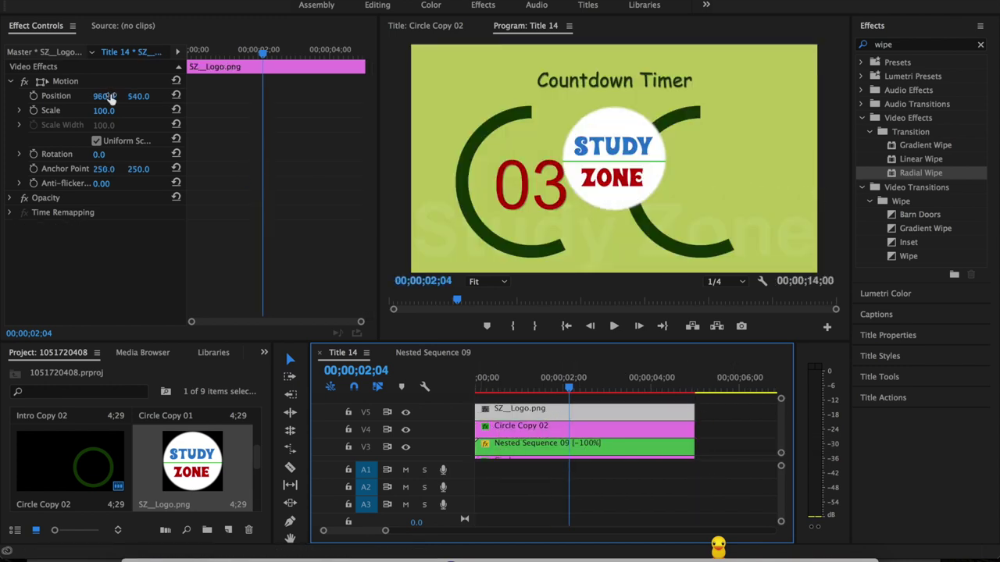
key("Tab")
type("650")
key("Tab")
type("127")
left_click(496, 377)
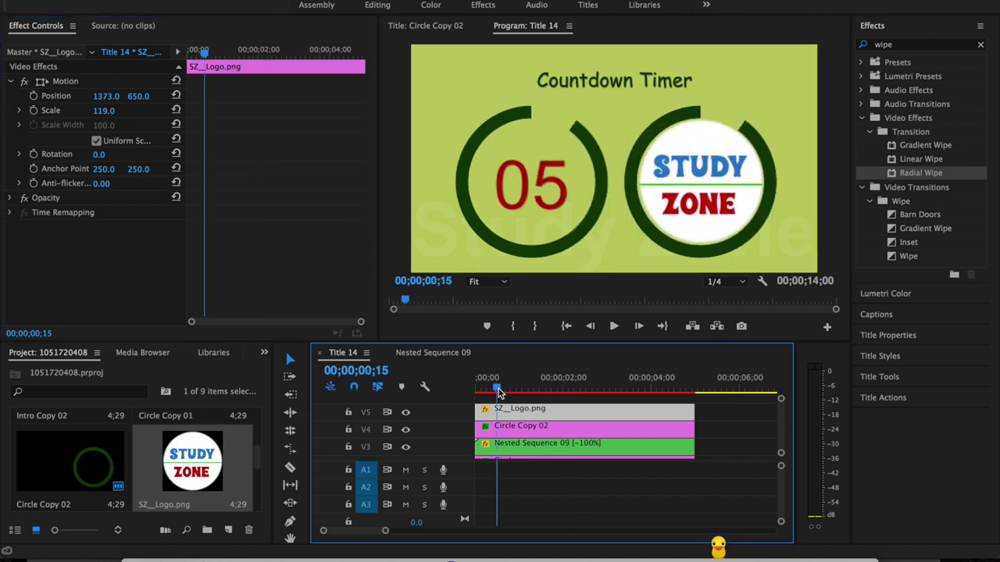
left_click(107, 95)
type("1369")
left_click(129, 264)
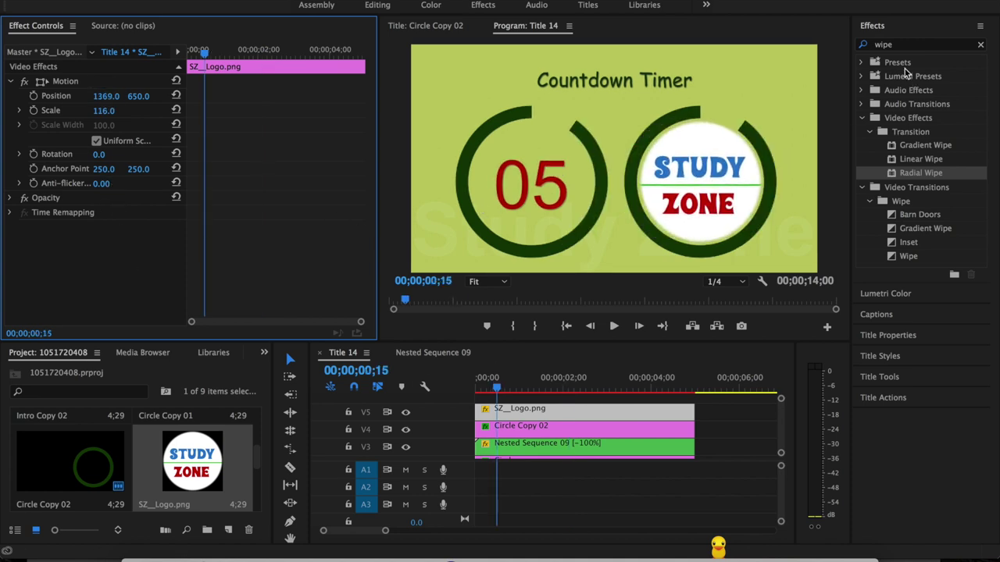
Apply Radial Wipe to the logo, keyframing Transition Completion from 0% at start to 100% at end
double_click(896, 175)
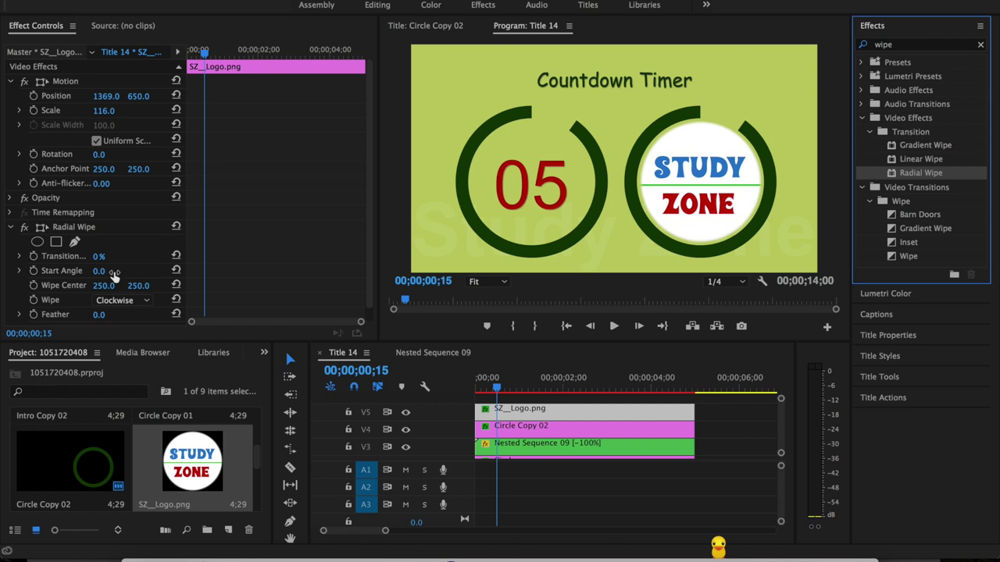
left_click(34, 258)
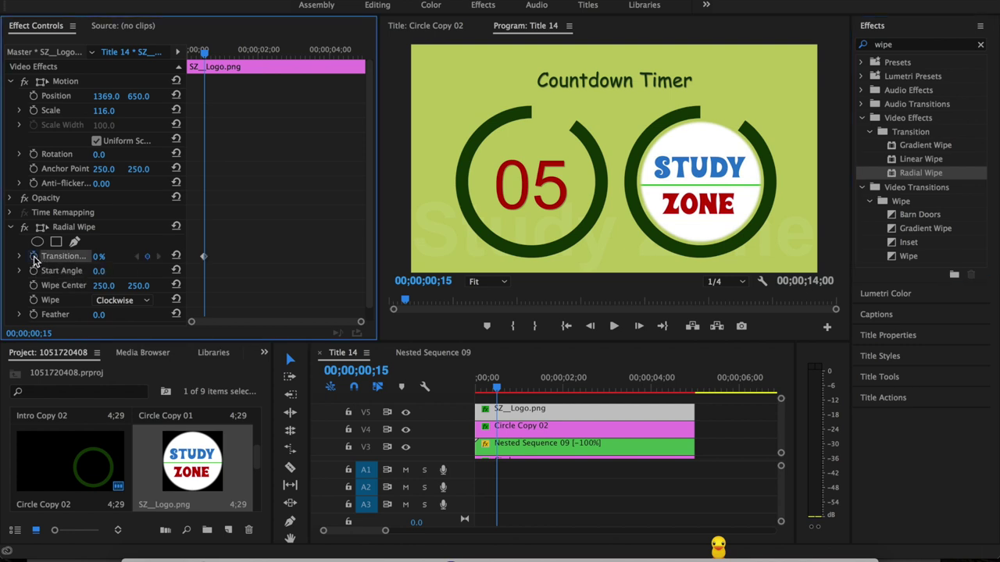
left_click(147, 256)
left_click_drag(203, 257, 374, 261)
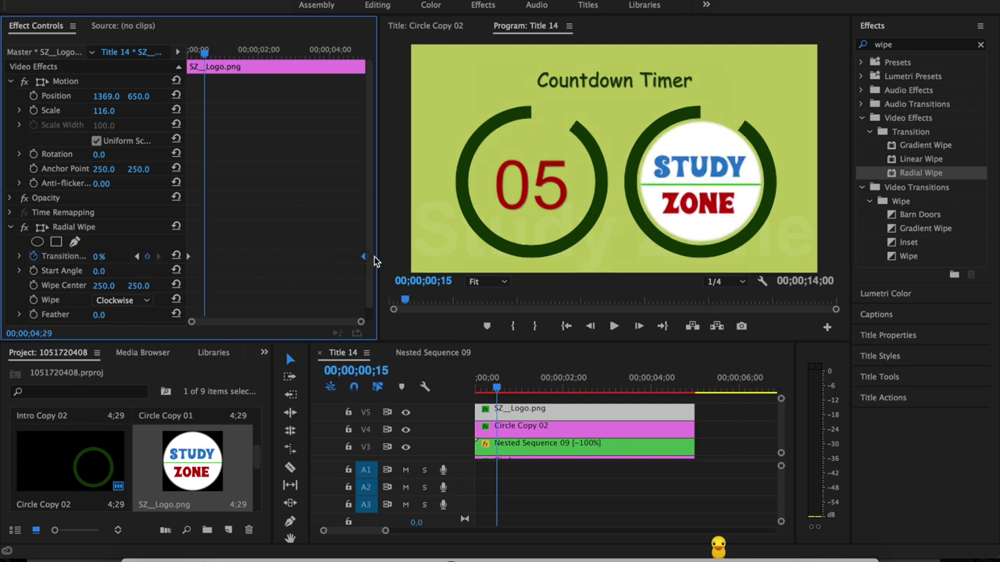
left_click_drag(206, 57, 187, 54)
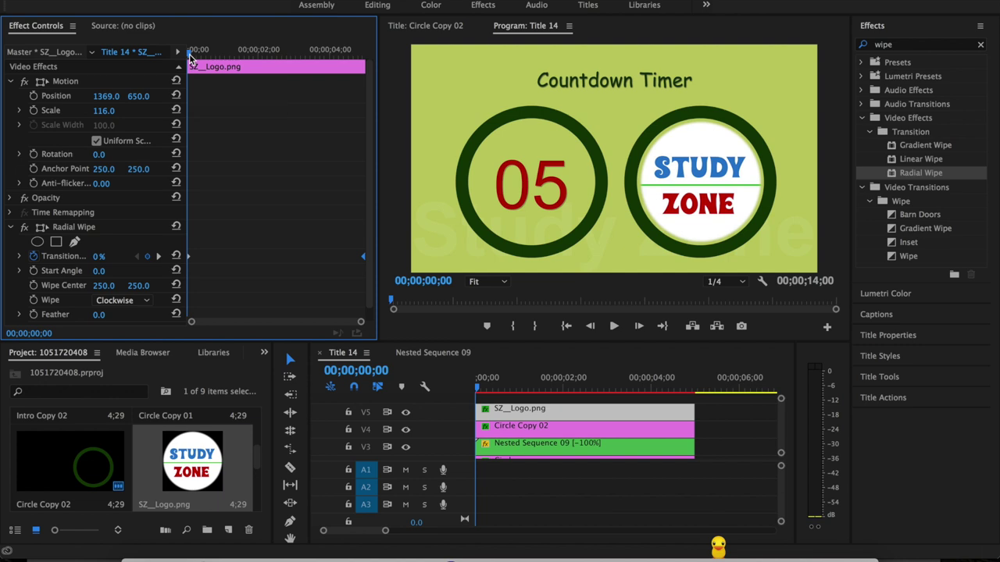
left_click_drag(194, 60, 408, 64)
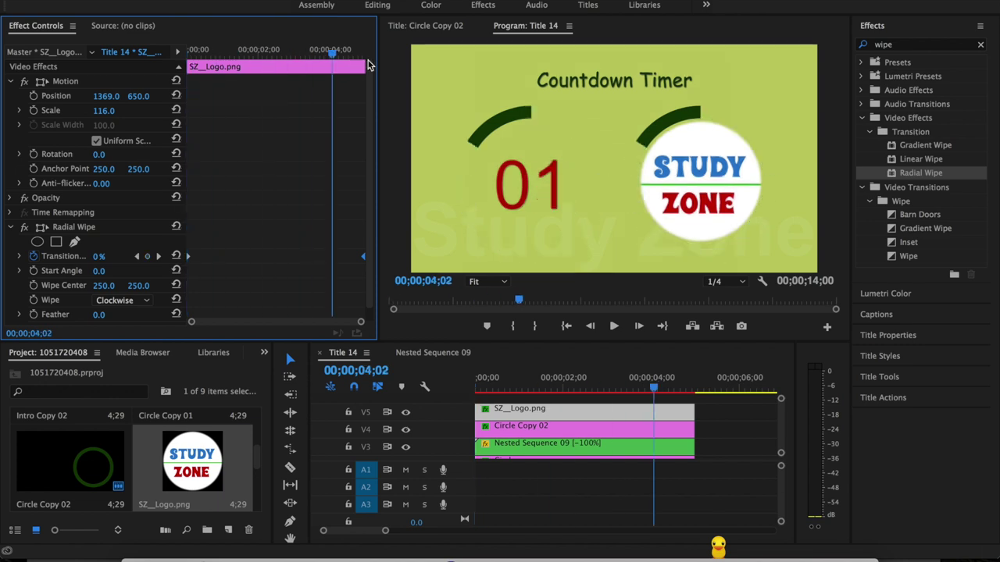
left_click(110, 255)
key("Return")
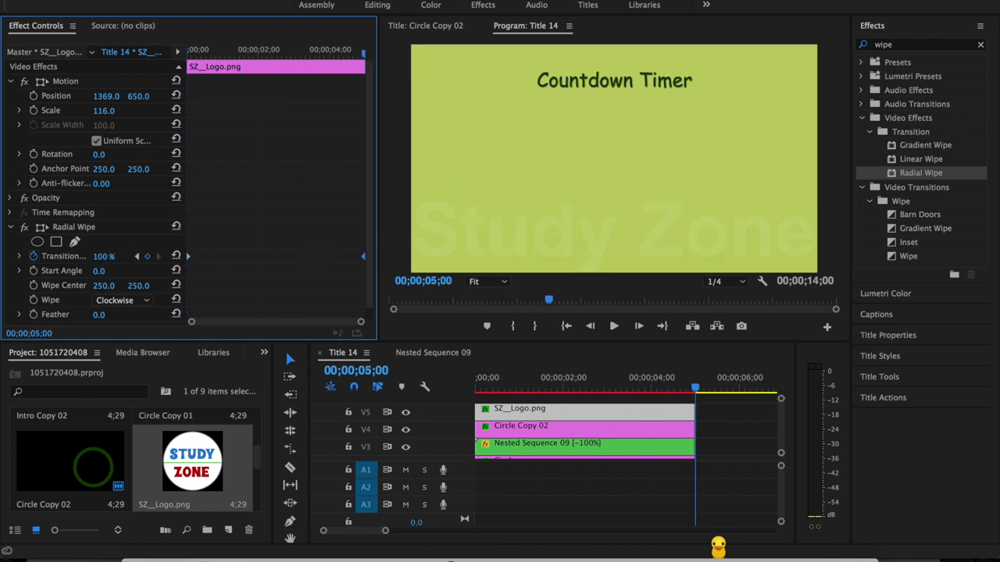
left_click(349, 56)
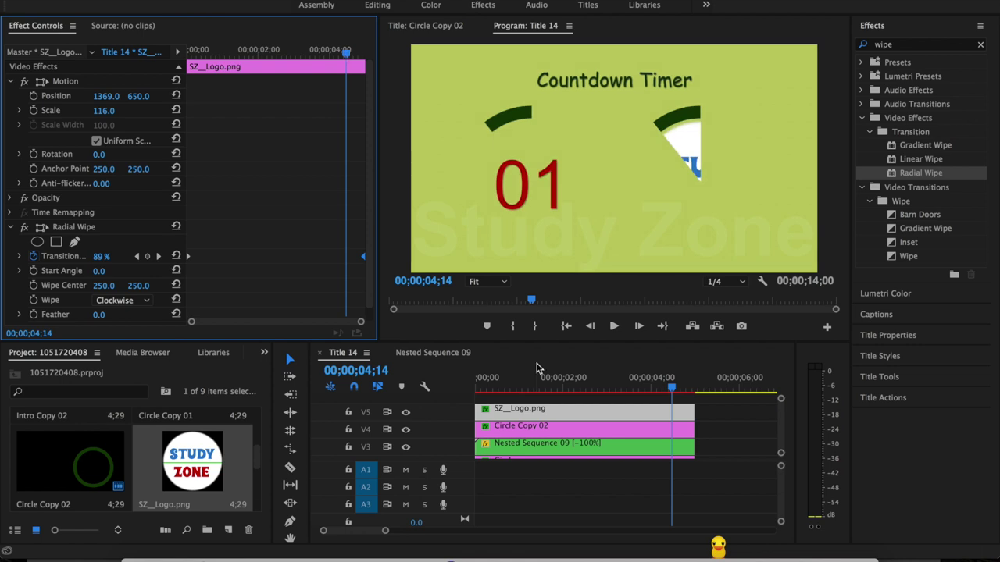
mouse_move(516, 387)
left_mouse_down()
mouse_move(452, 391)
mouse_move(652, 396)
left_mouse_up()
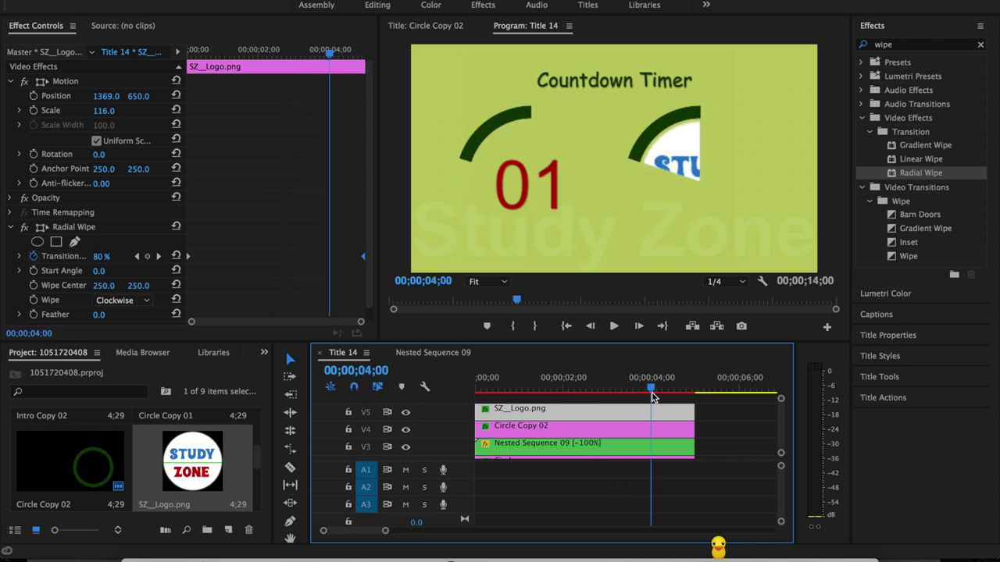
mouse_move(653, 397)
left_mouse_down()
mouse_move(687, 388)
mouse_move(495, 389)
left_mouse_up()
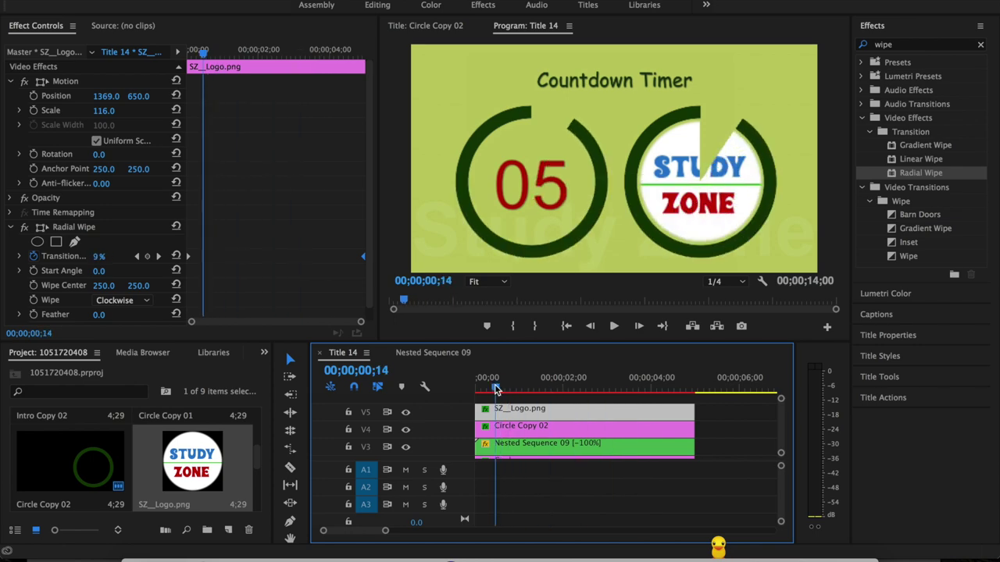